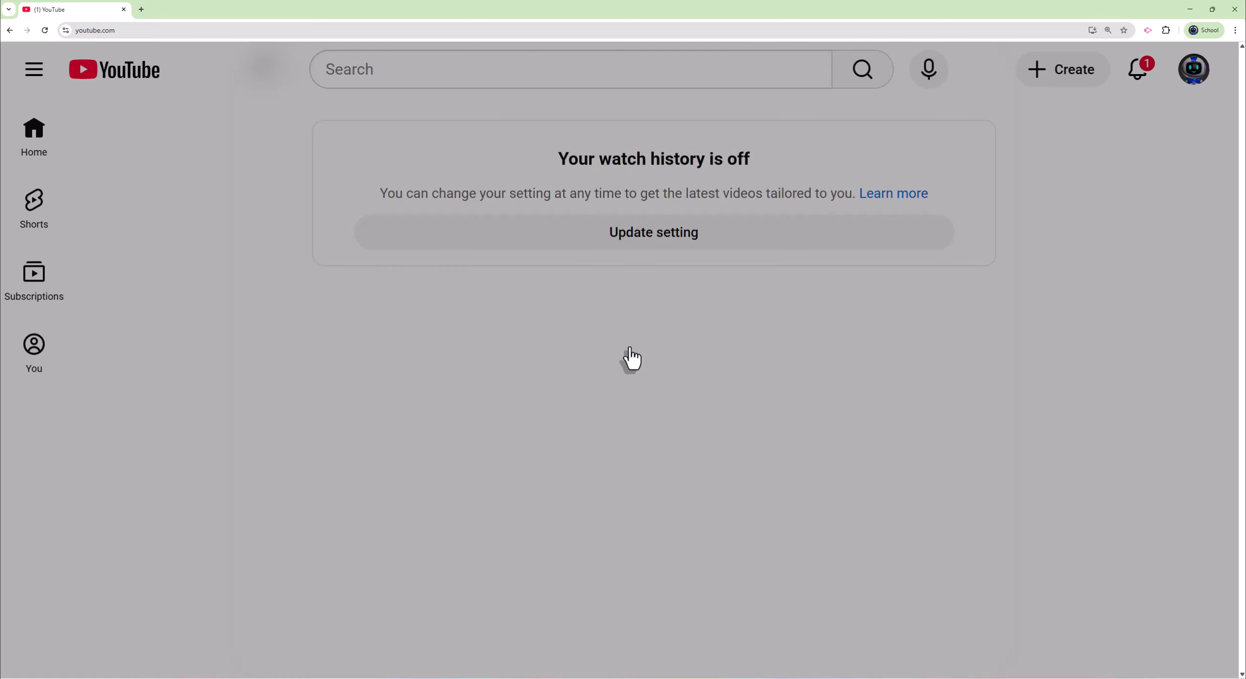
Step: Set the Paint palette illustration from Arts and crafts as the channel picture and create the channel
scroll(633, 494, down, 10)
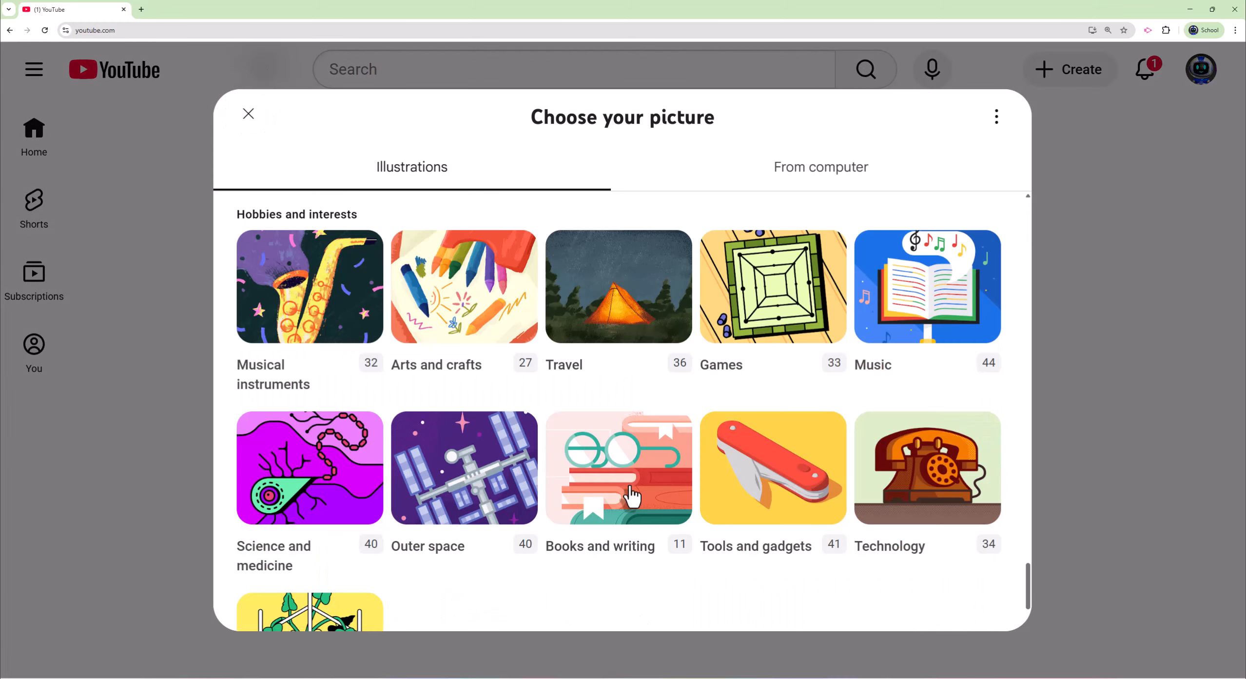
click(463, 293)
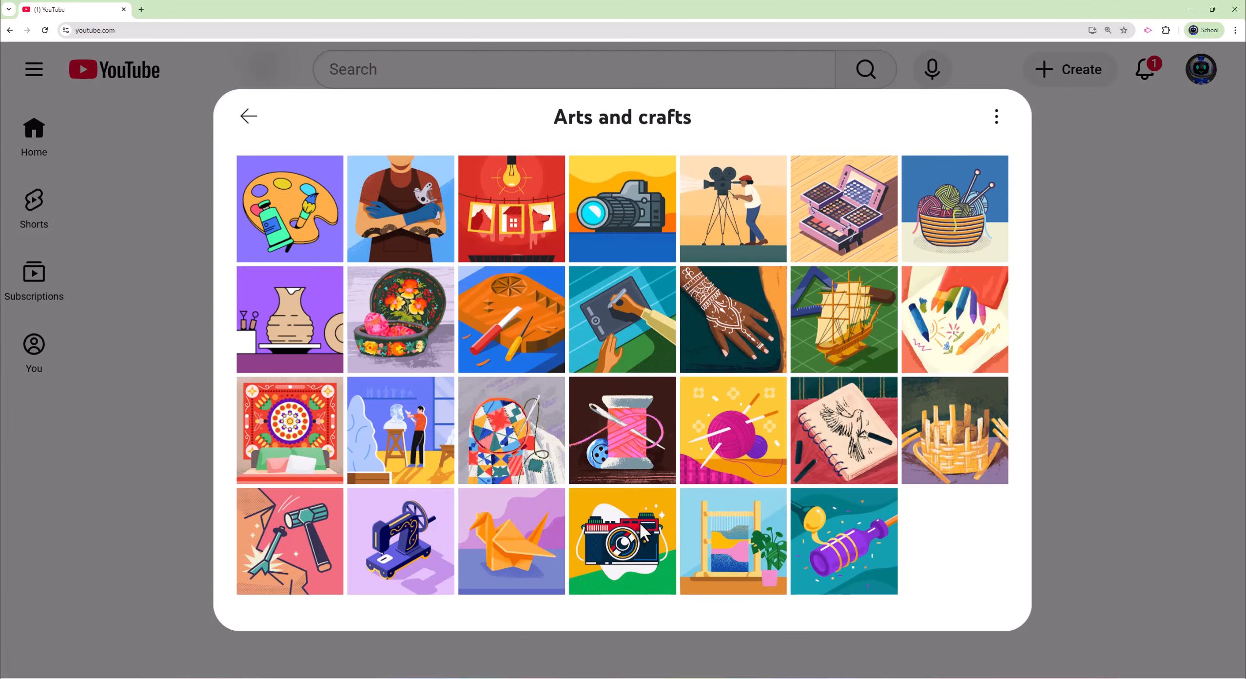
click(319, 222)
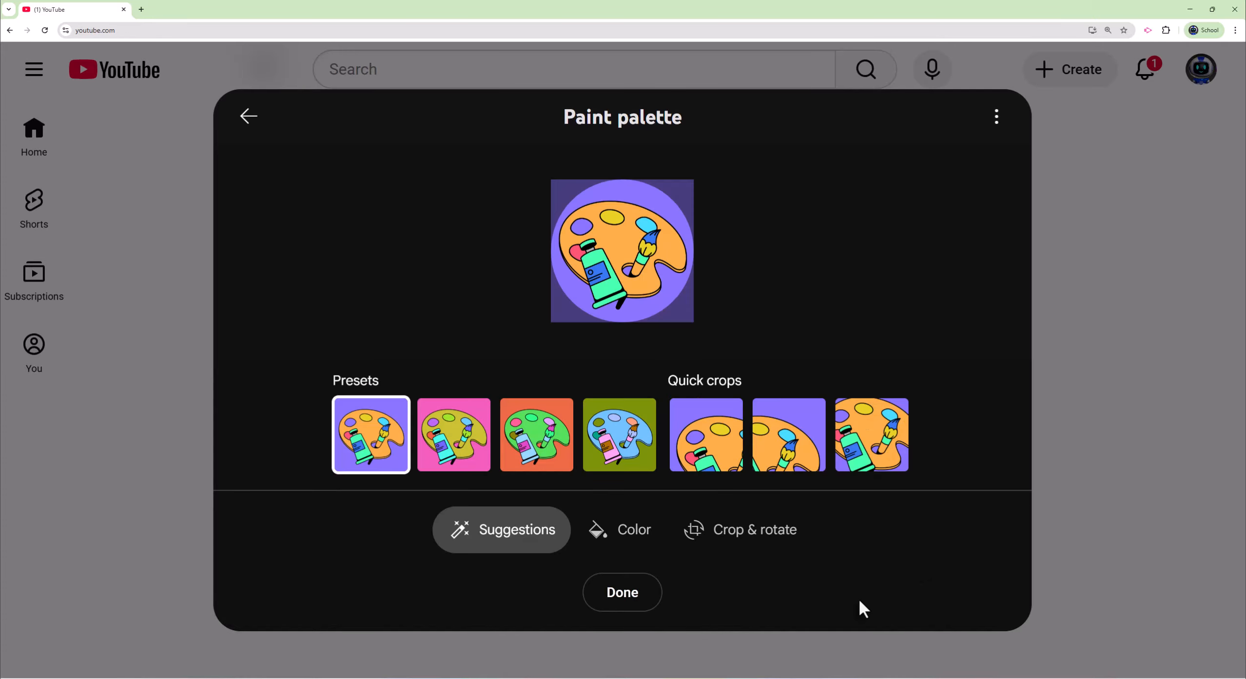
click(630, 593)
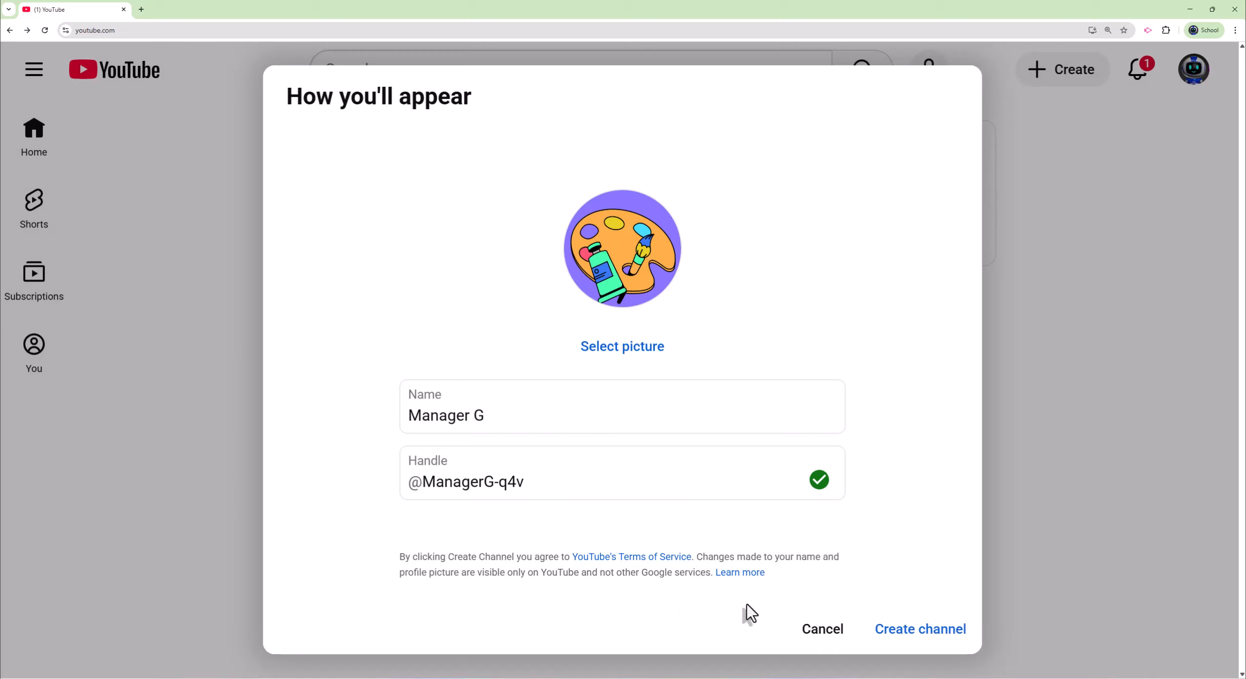
click(917, 653)
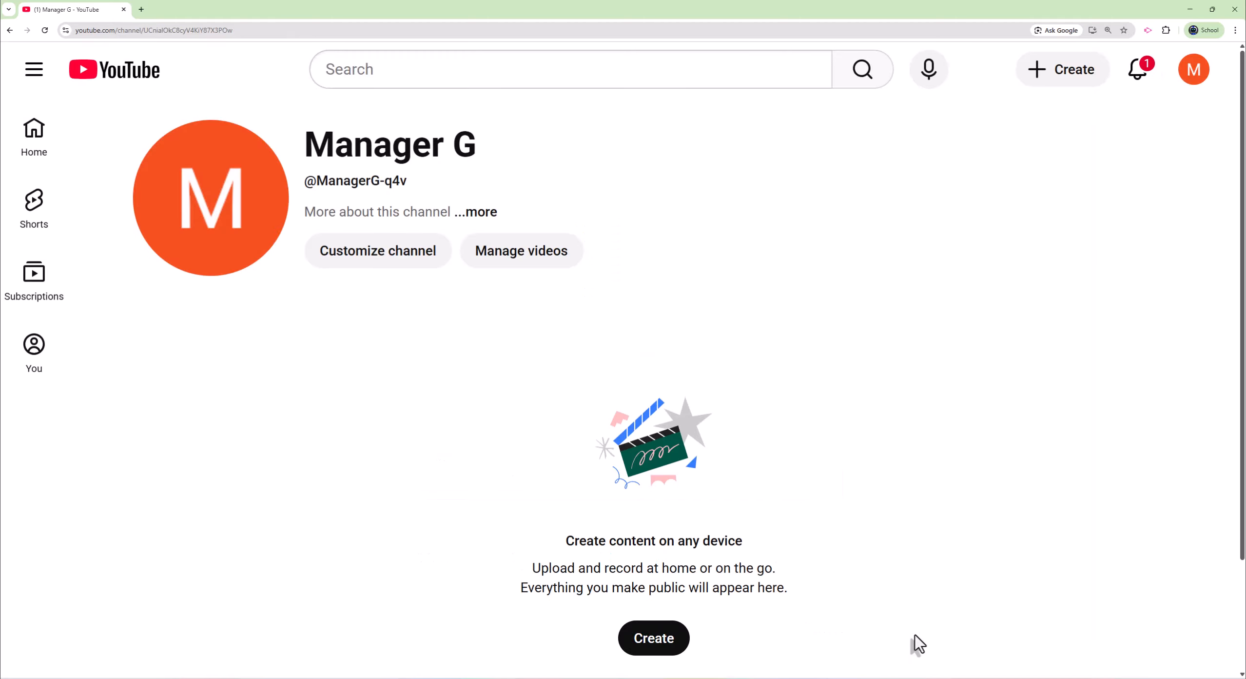
Step: Upload Google vids.mp4 from the Google vids folder on drive E: and title it "Google vids видео бэлтгэх заавар"
click(657, 644)
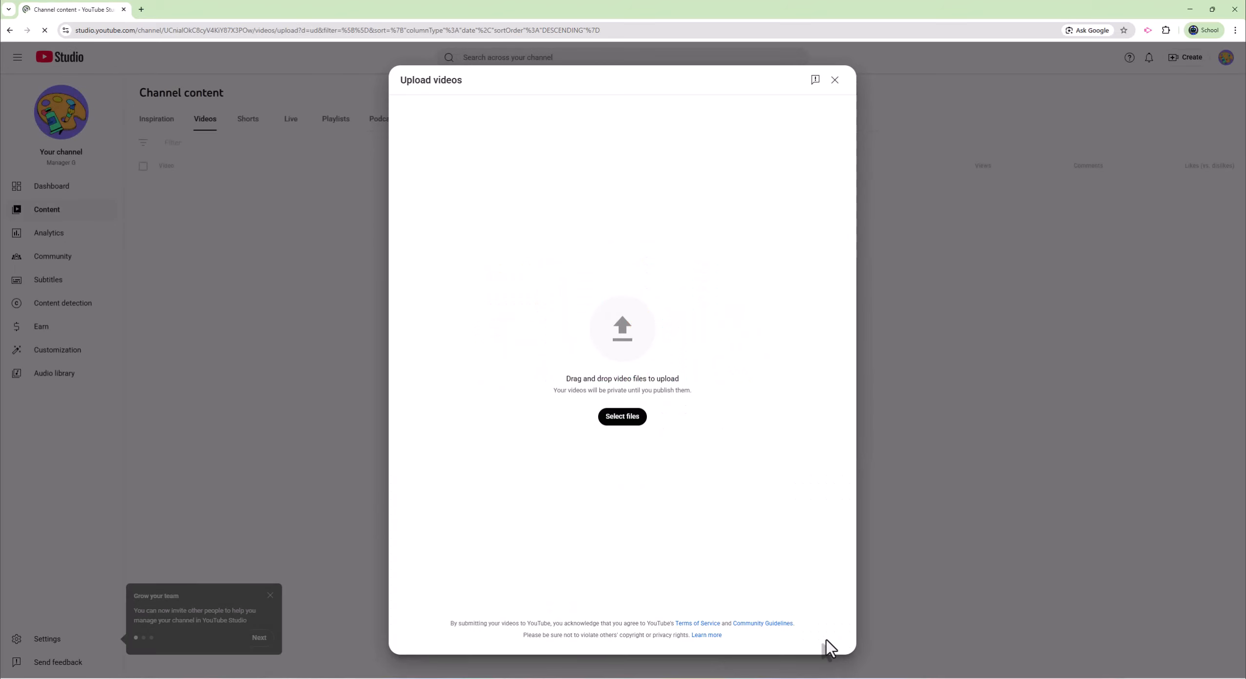
click(634, 425)
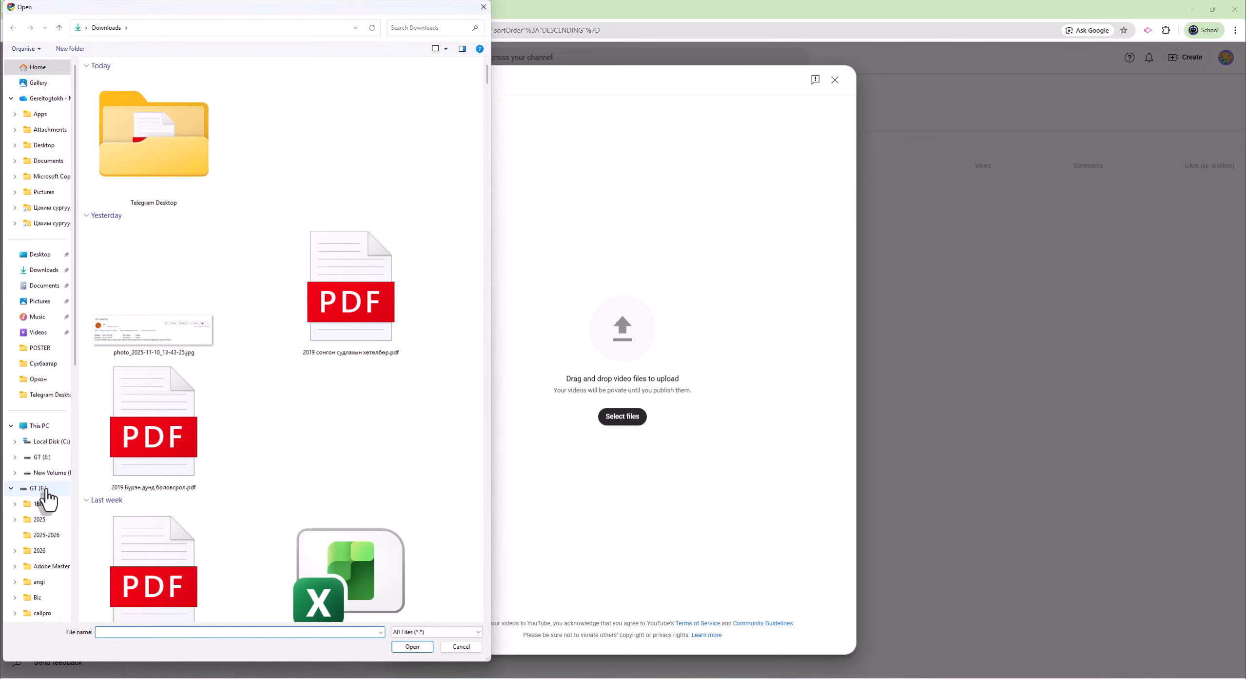
click(45, 496)
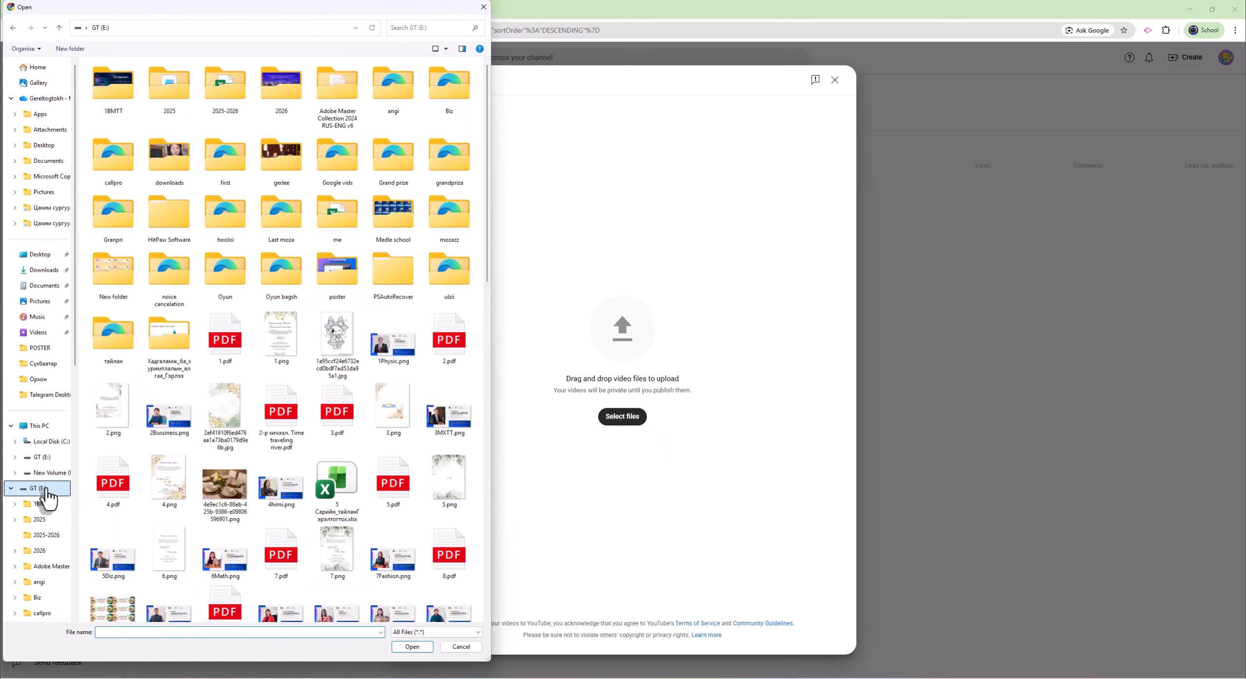
double_click(340, 184)
click(232, 112)
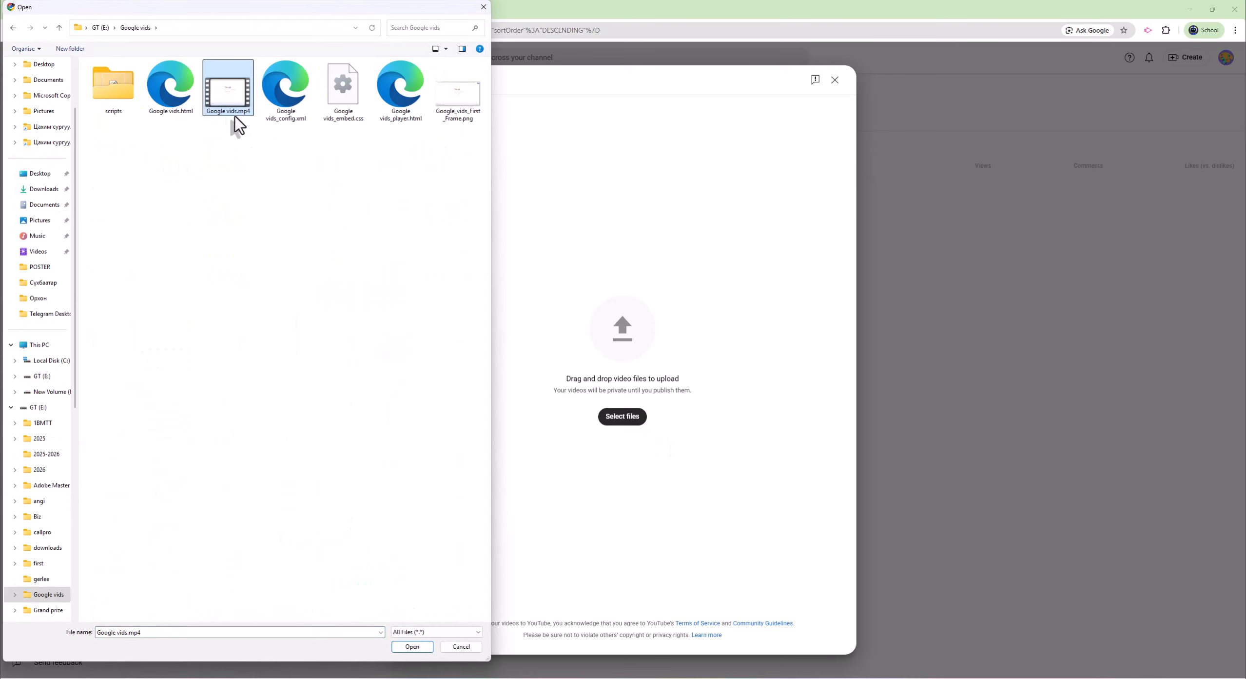
click(412, 647)
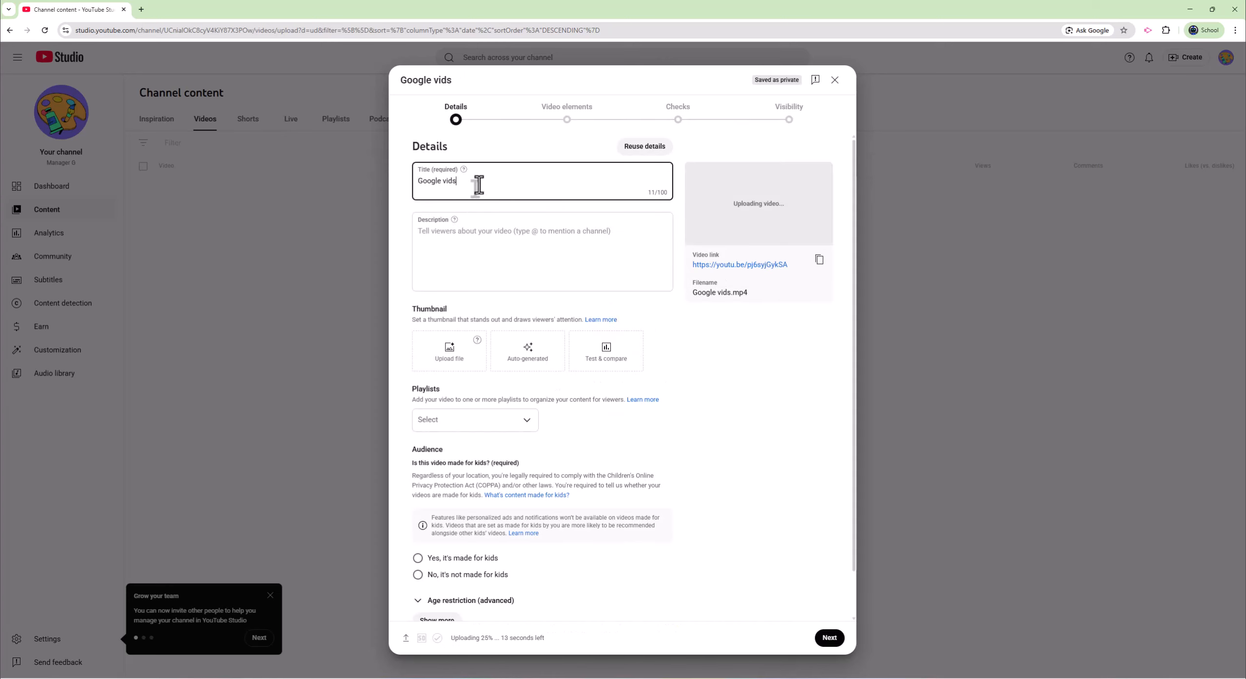
text(видео бэлтгэх заавар)
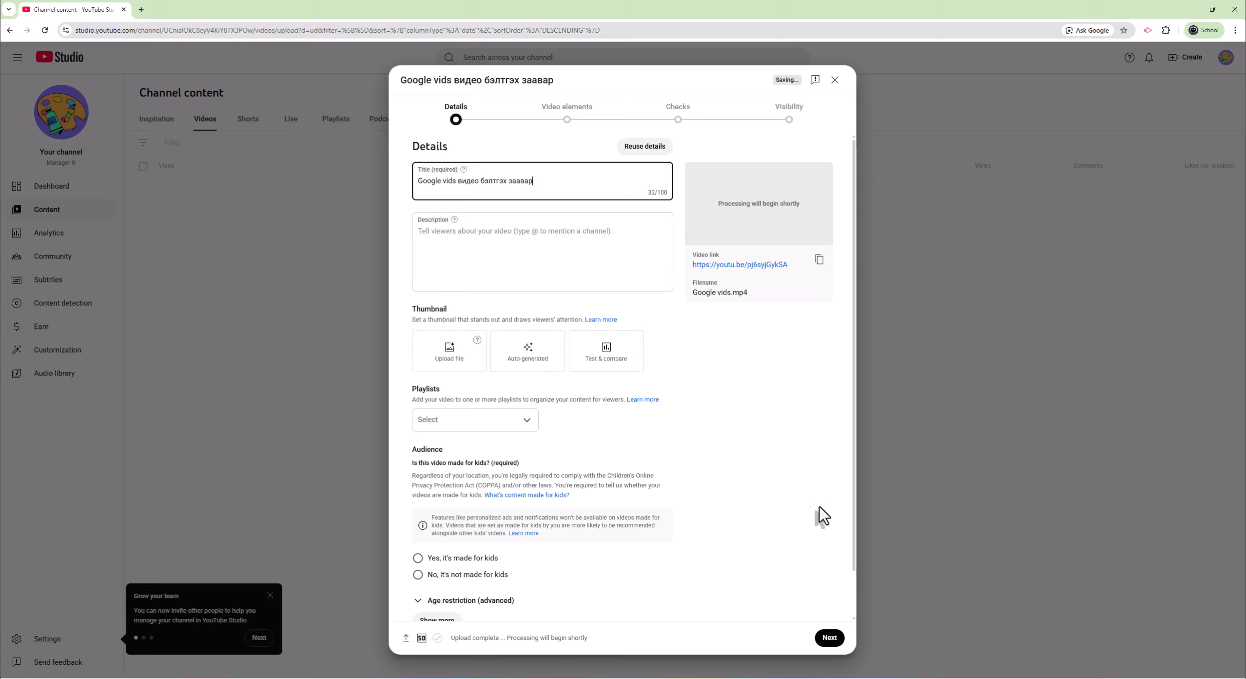
Step: Create an unlisted playlist titled "заавар хичээл" and assign the uploaded video to it
scroll(720, 387, down, 1)
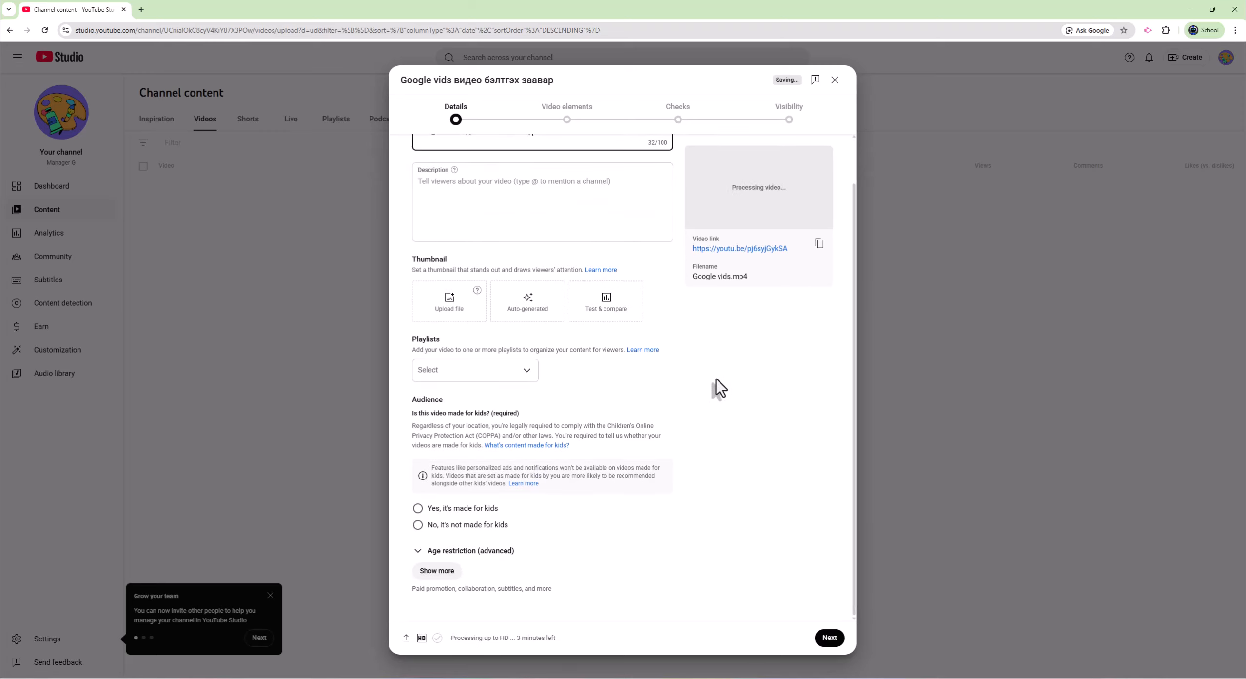
click(527, 374)
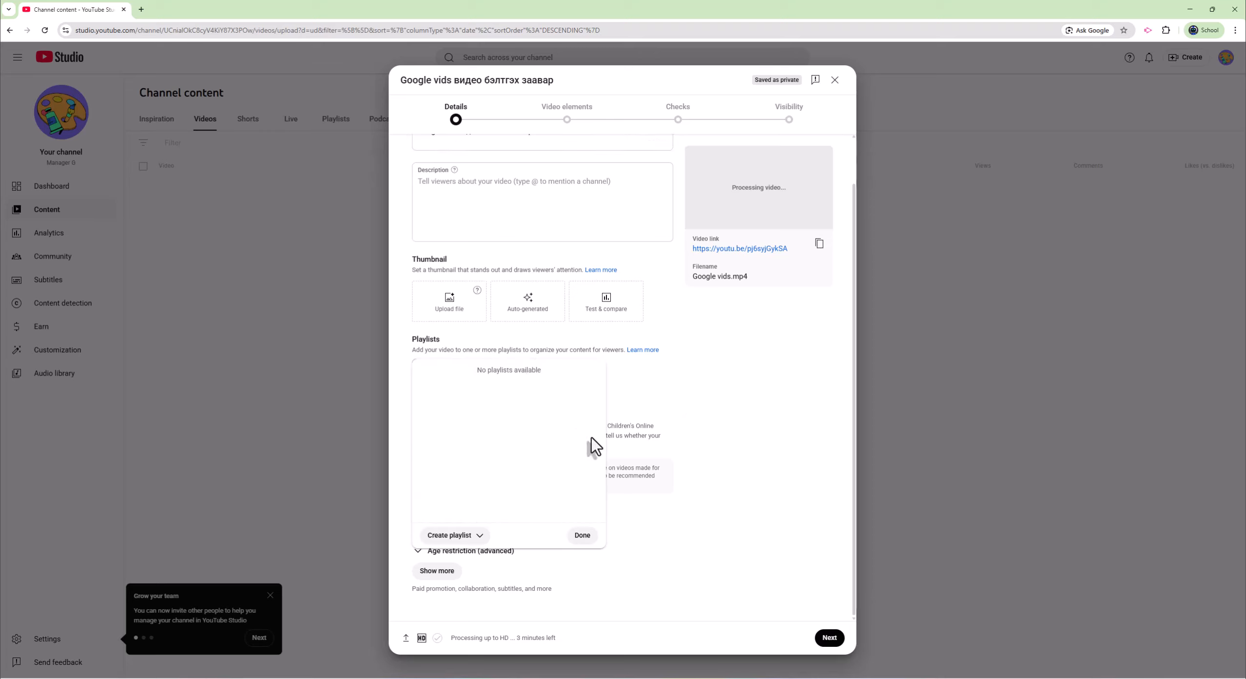
click(463, 536)
click(473, 554)
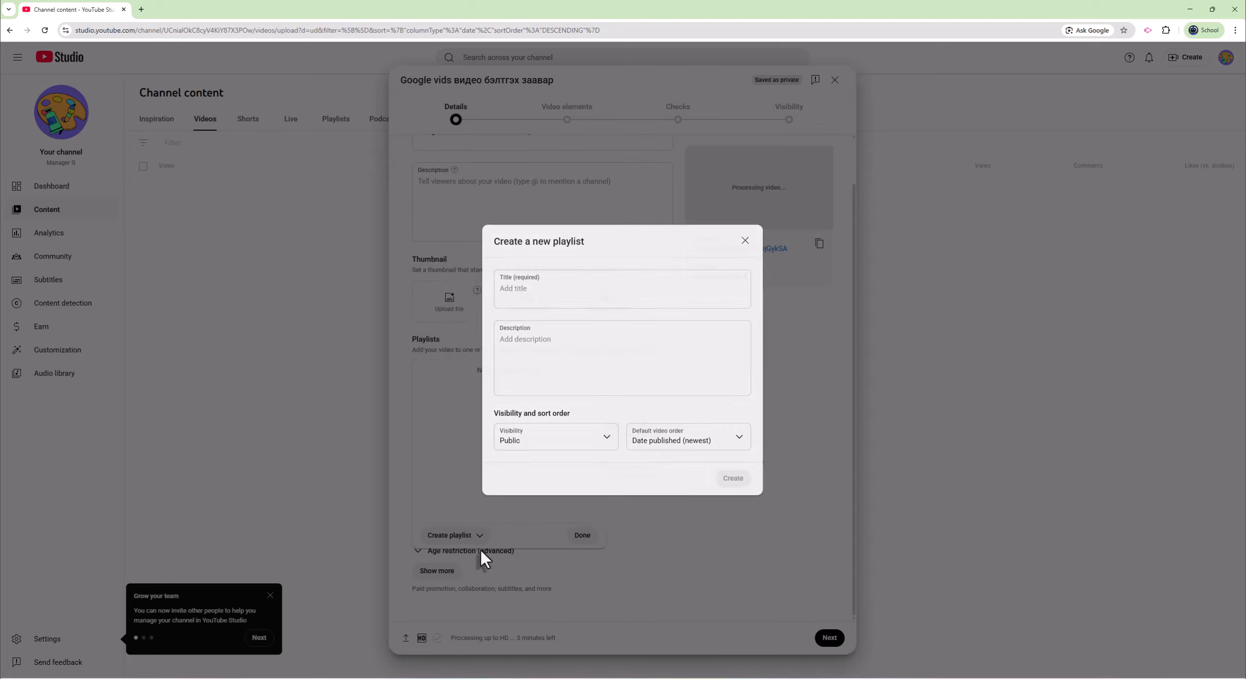
click(578, 294)
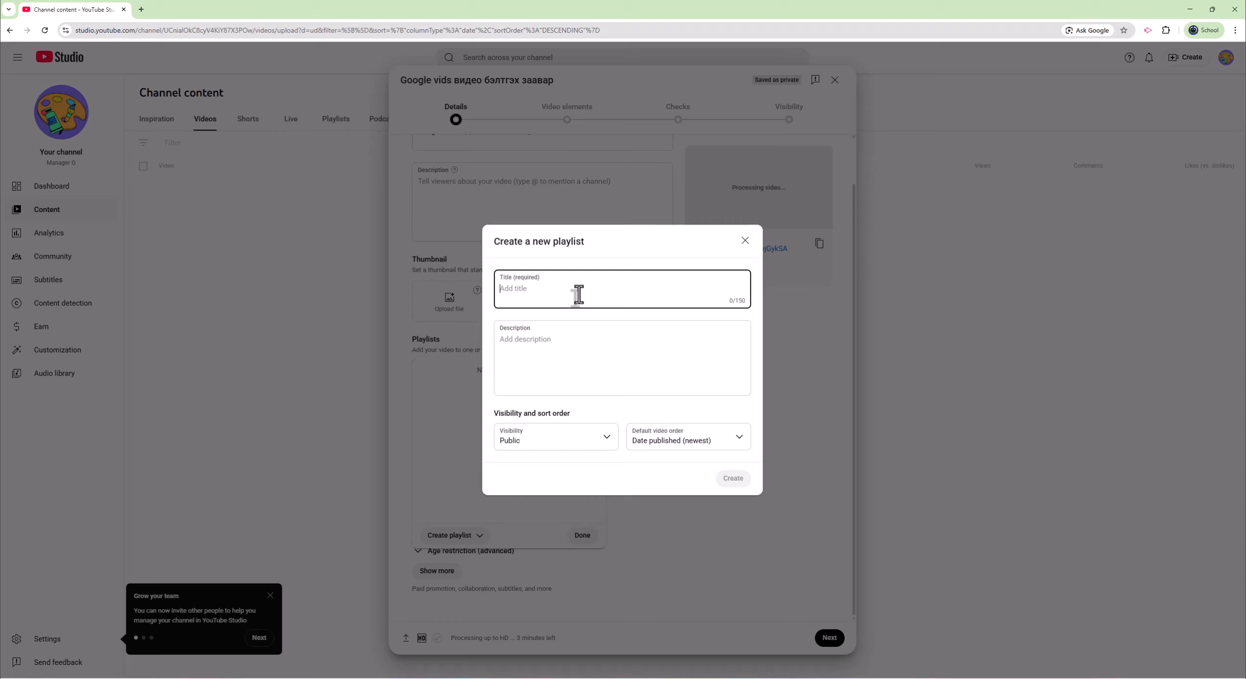
text(заавар хичээл)
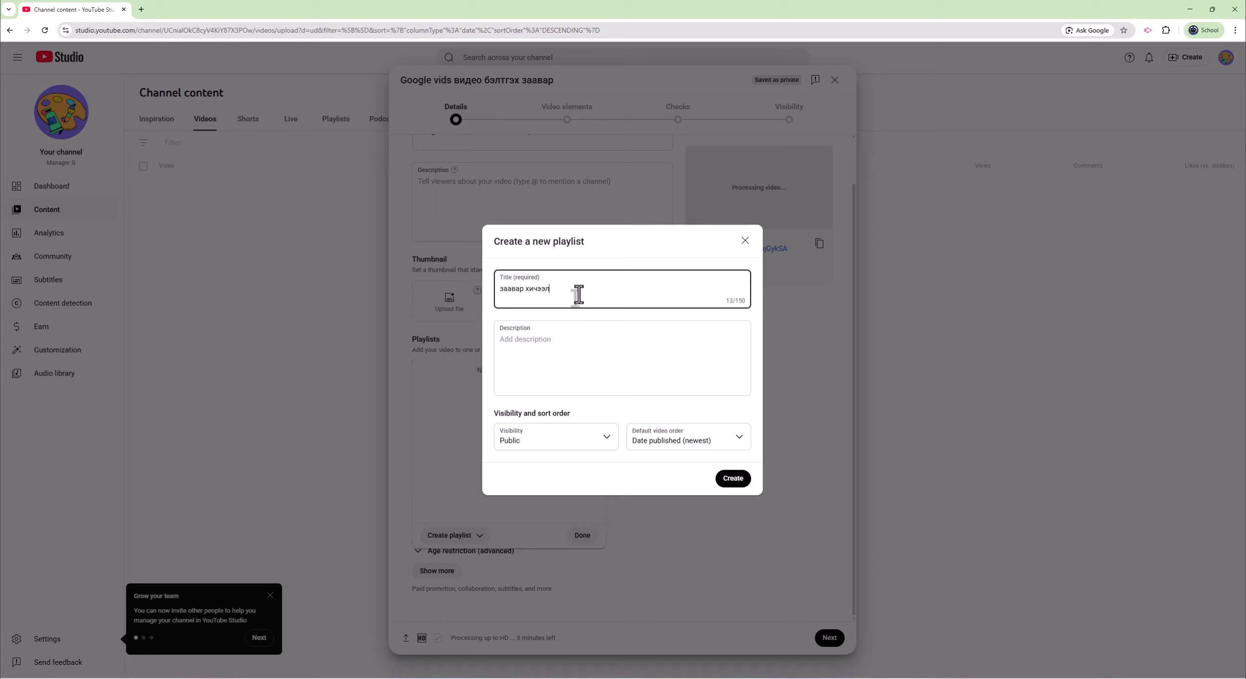
click(602, 346)
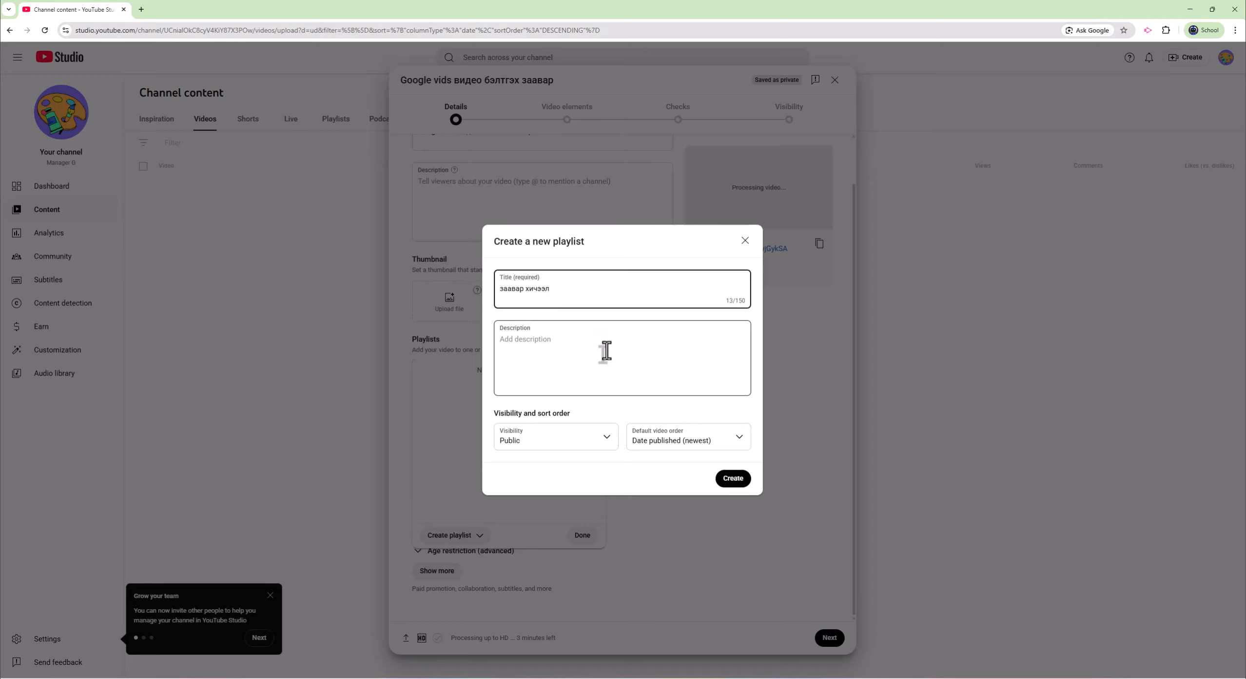
click(585, 445)
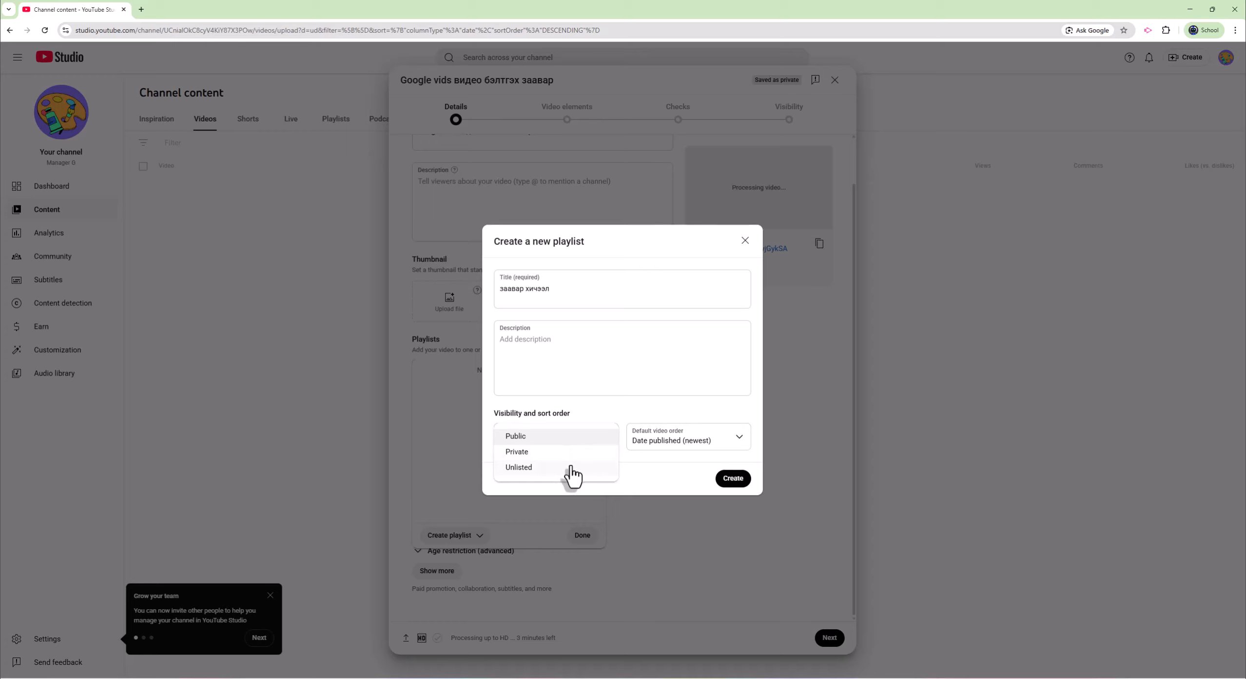
click(570, 467)
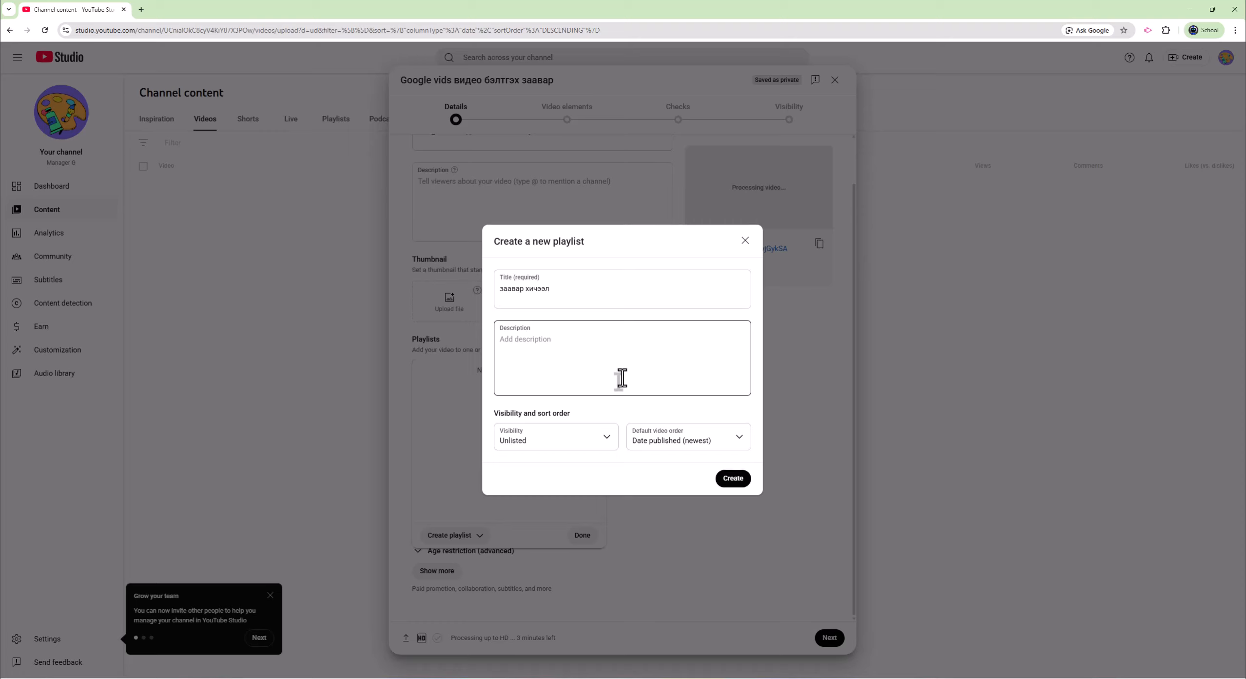
click(731, 480)
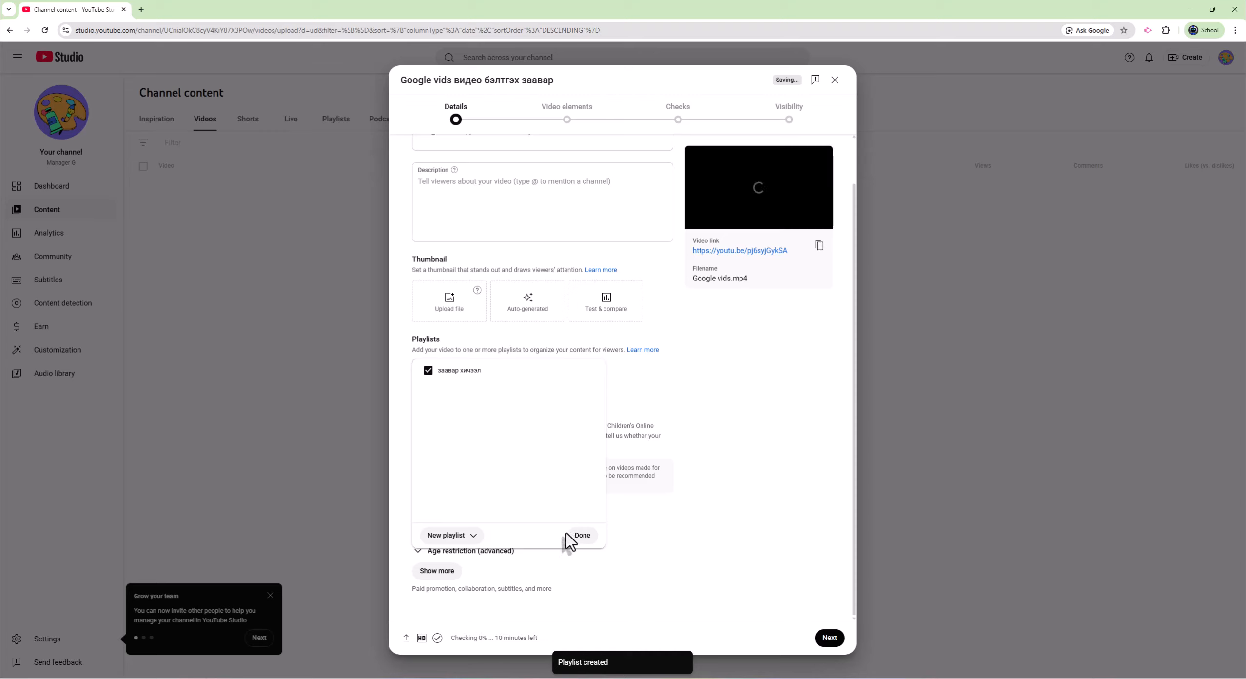
click(582, 536)
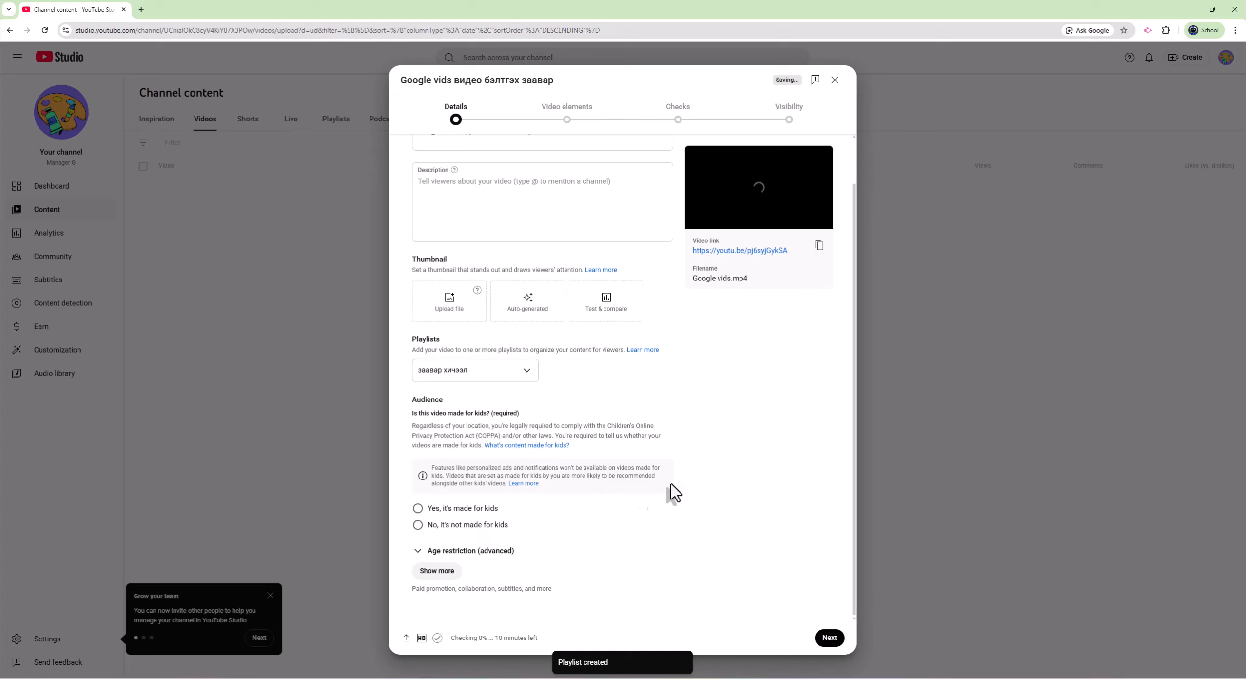
Step: Mark the video as made for kids and proceed to the visibility settings without adding any video elements
click(417, 509)
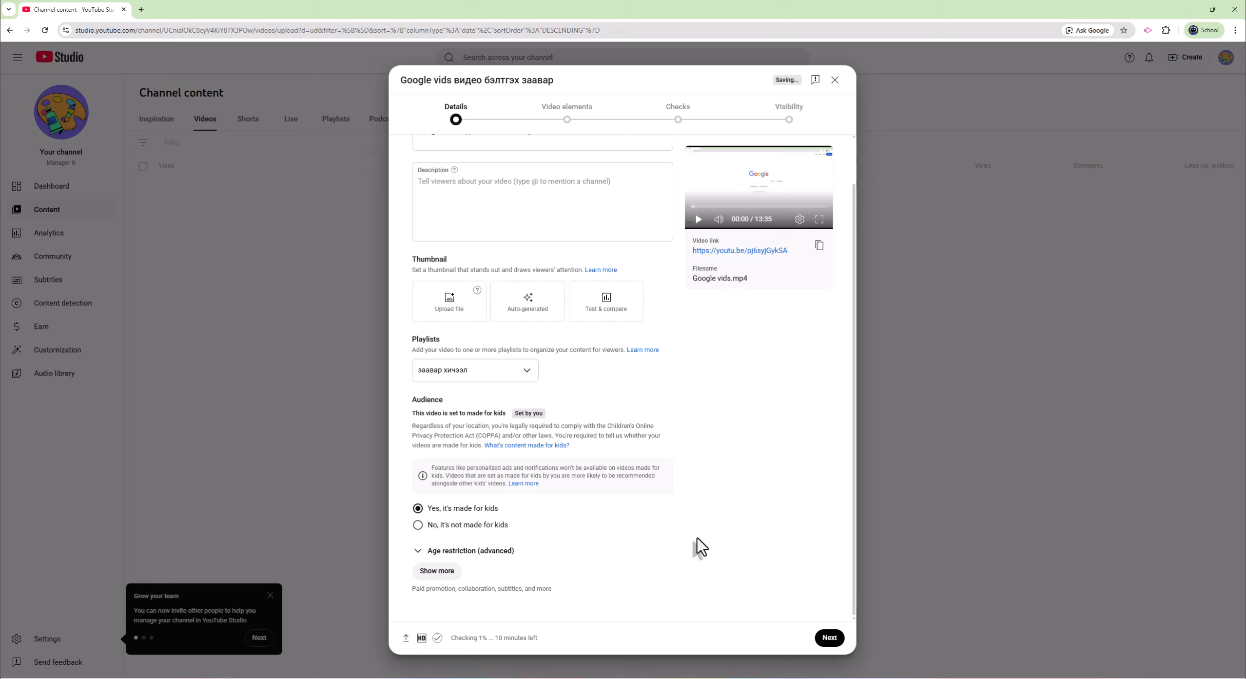
click(828, 638)
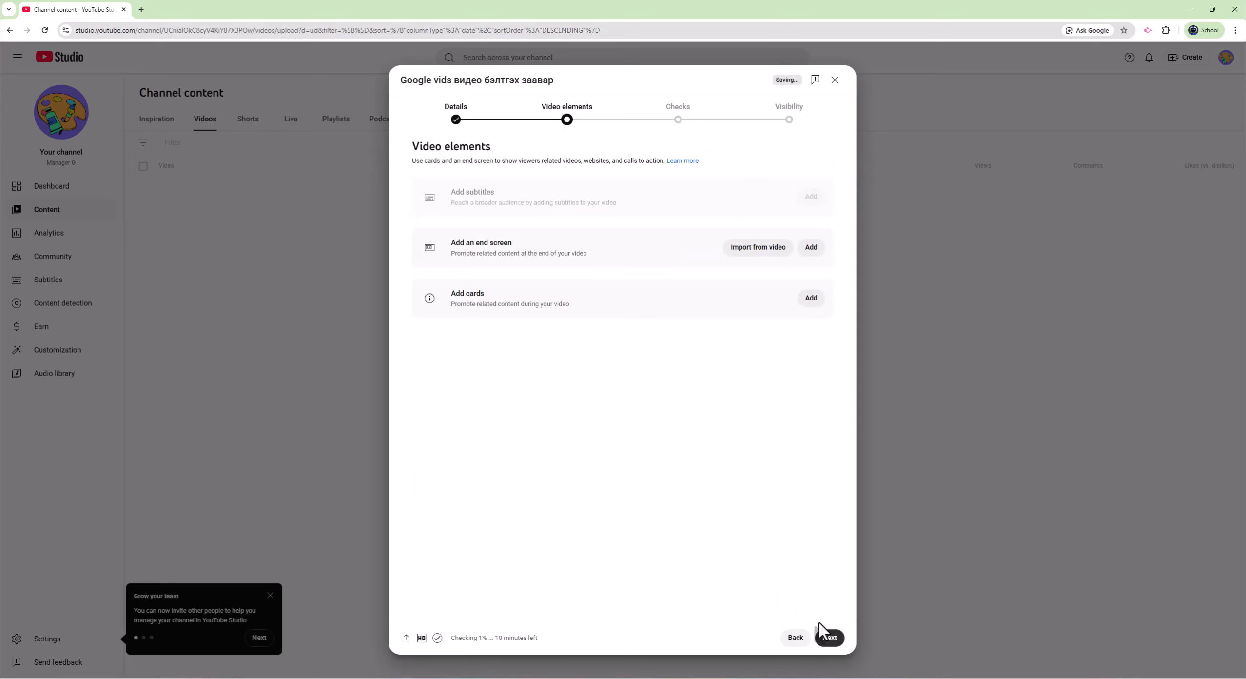
click(828, 637)
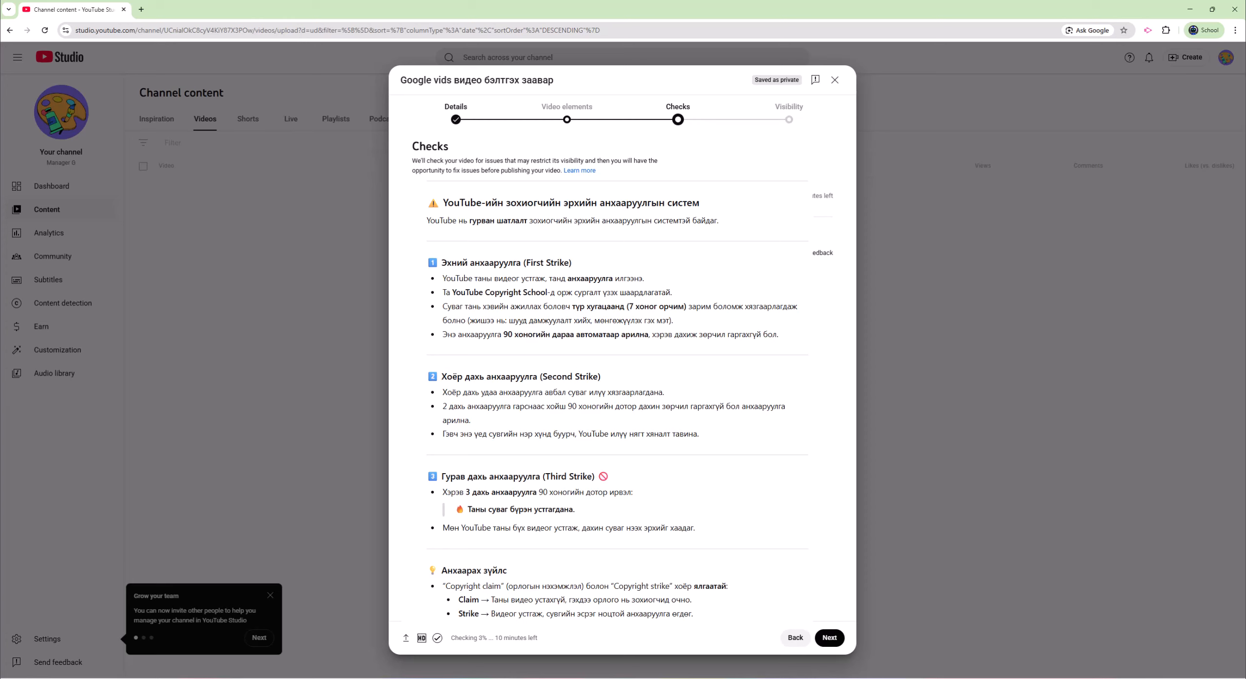
click(829, 637)
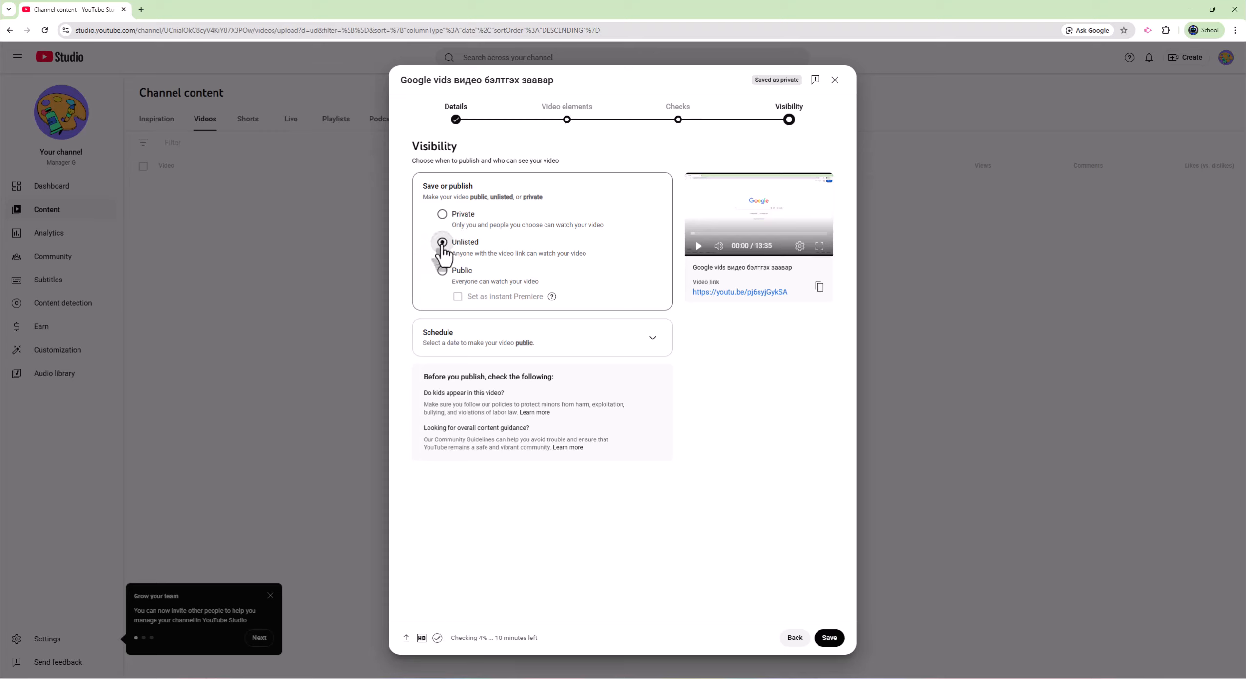
Step: Save the video with Unlisted visibility and dismiss the publishing and welcome dialogs
click(442, 244)
click(829, 637)
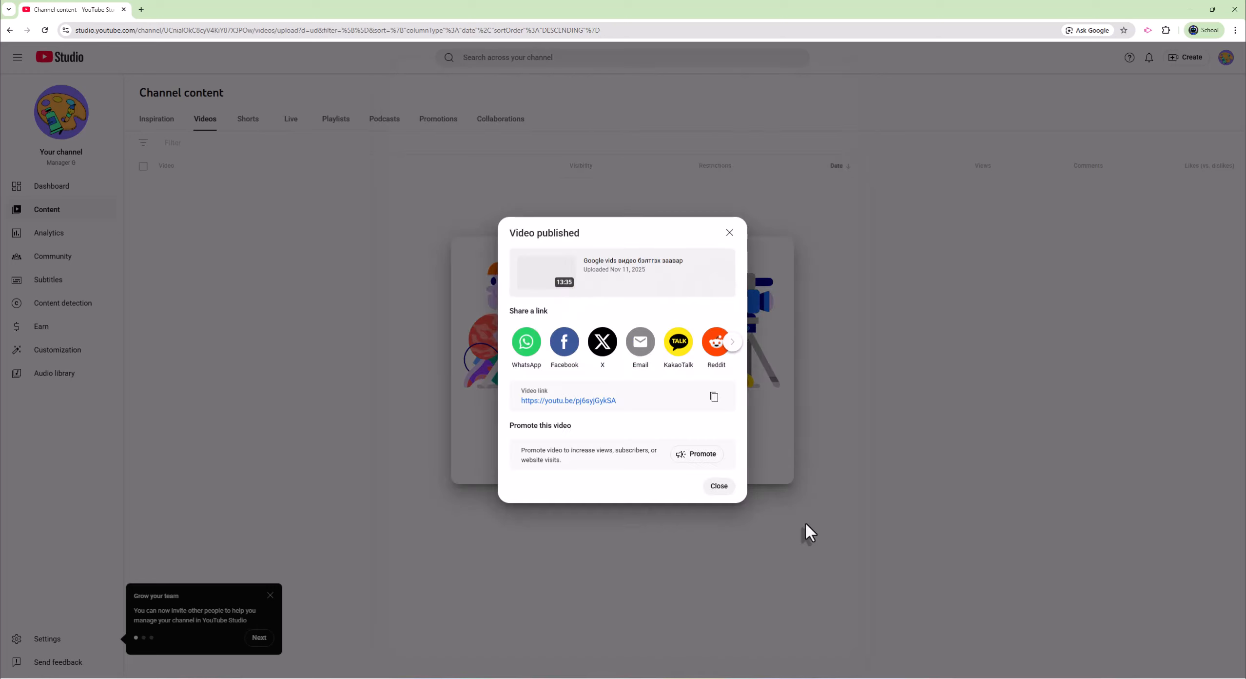
click(718, 486)
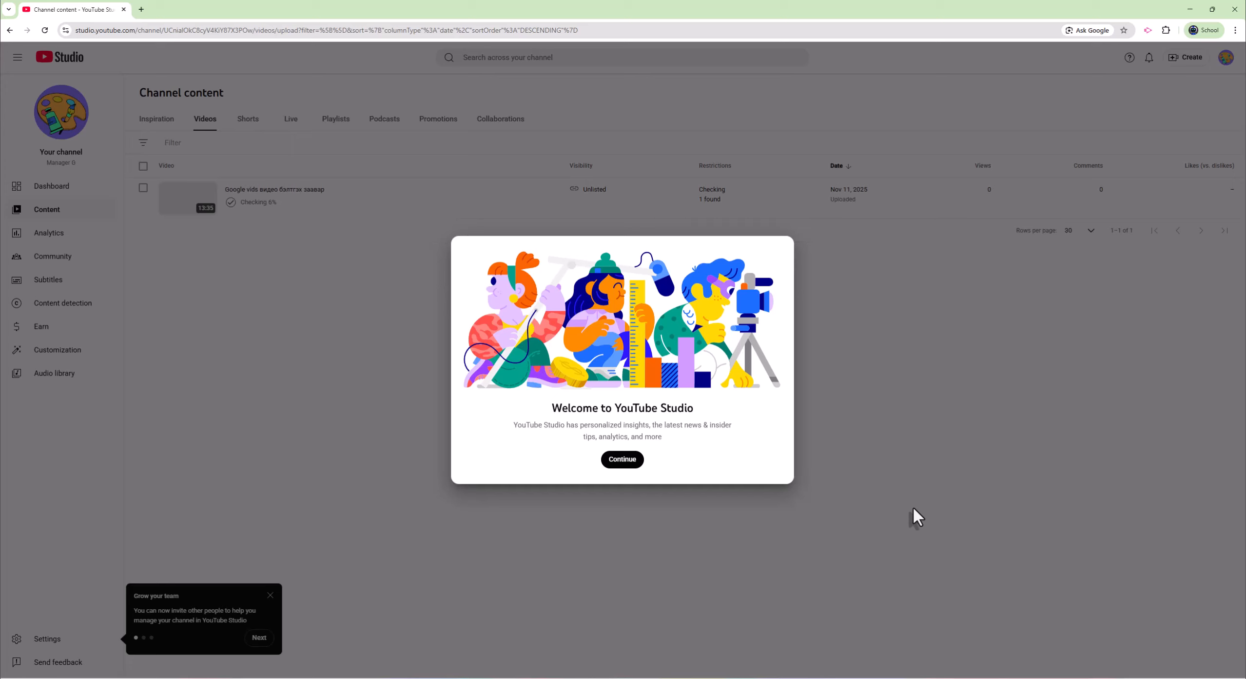
click(622, 459)
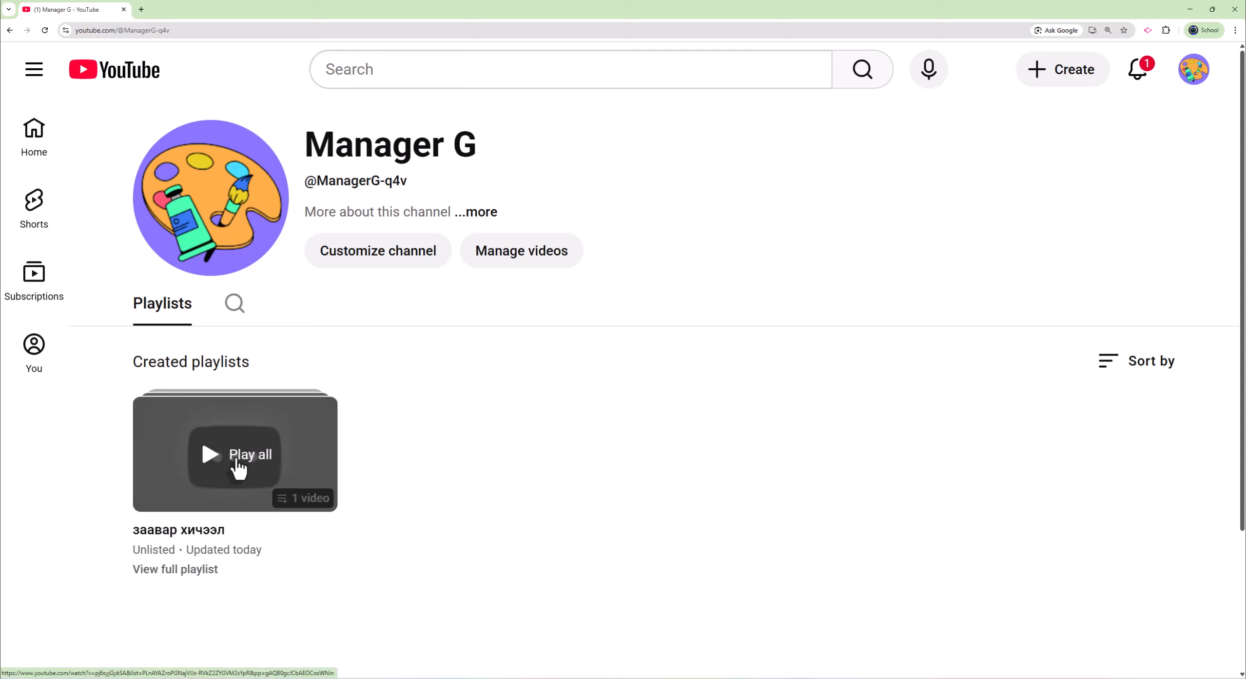
Step: Play the "заавар хичээл" playlist from the channel page and copy the video's share link
click(236, 461)
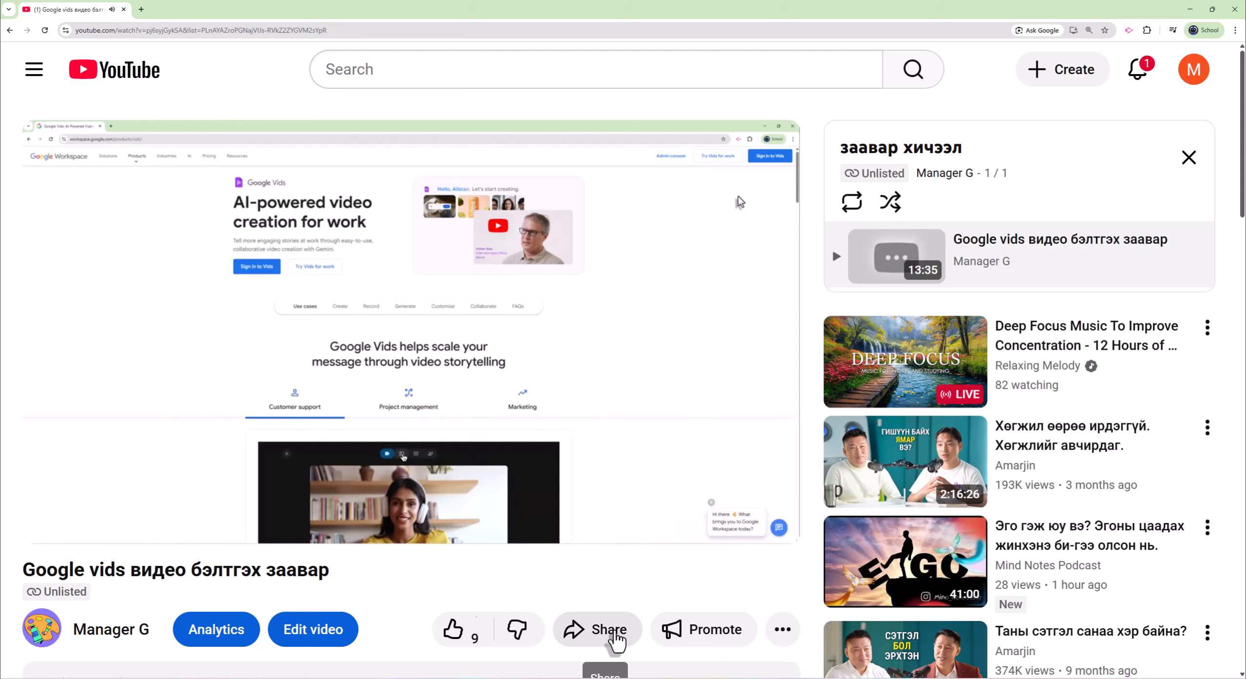
click(615, 639)
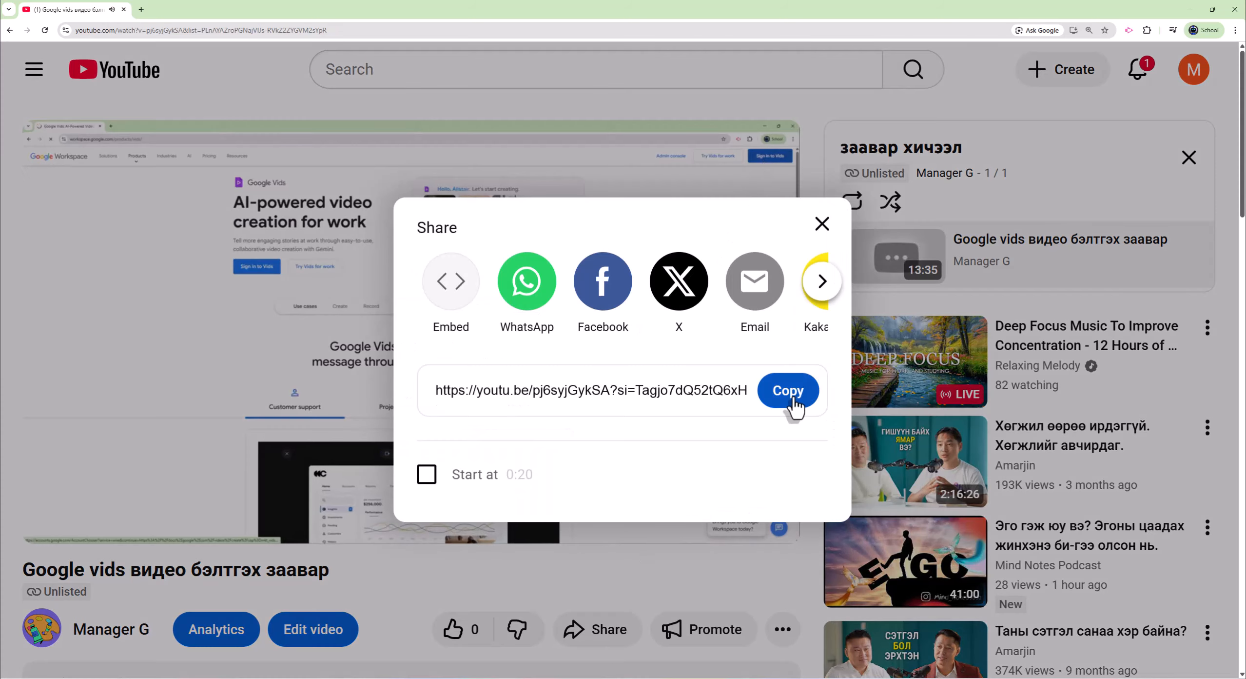
click(793, 400)
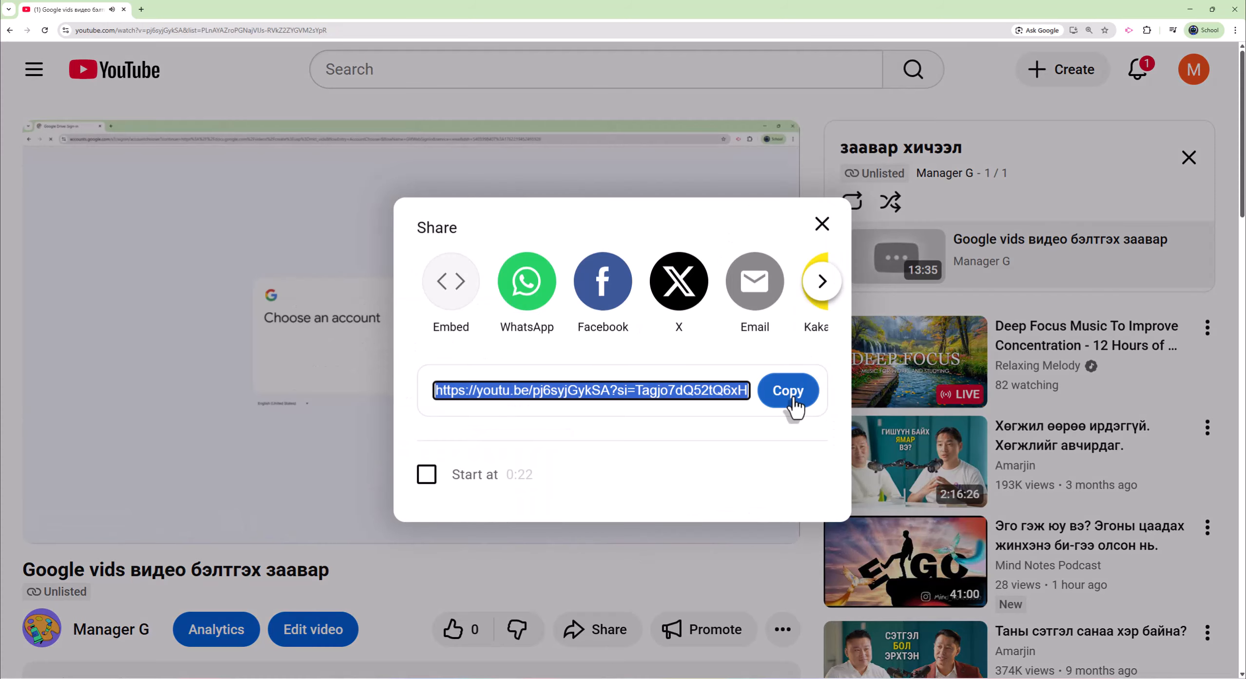
click(742, 580)
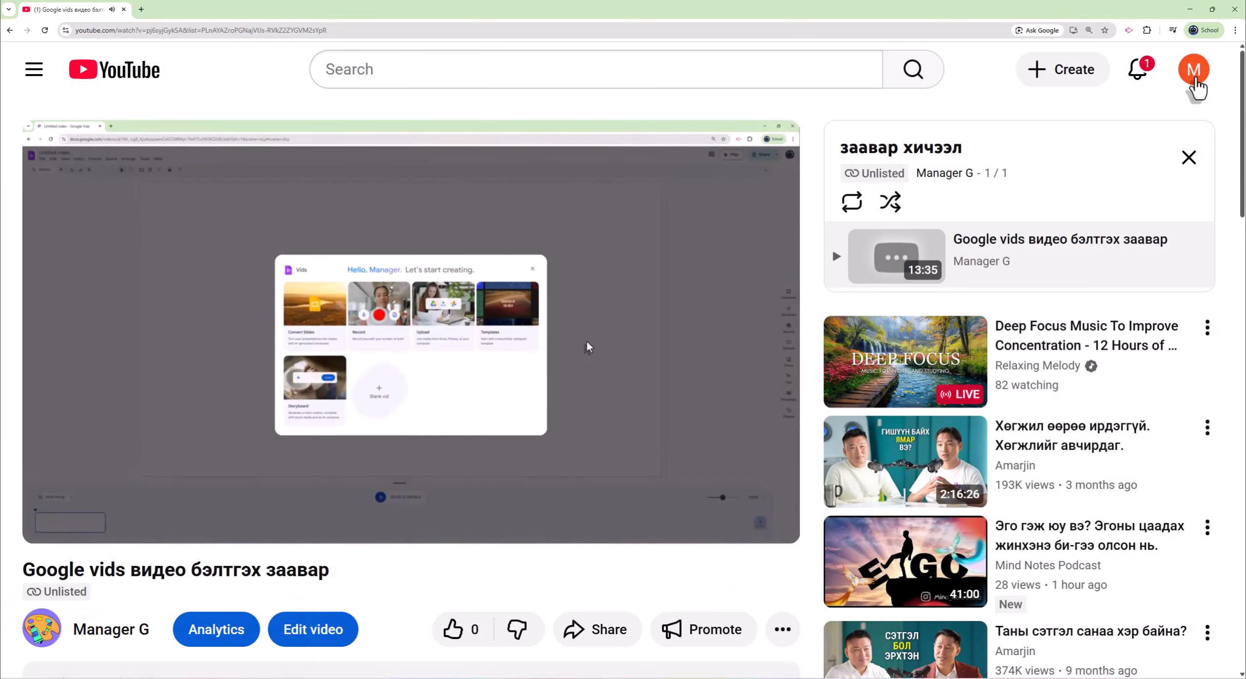
Step: Go to the channel page and open YouTube Studio from there
click(1195, 79)
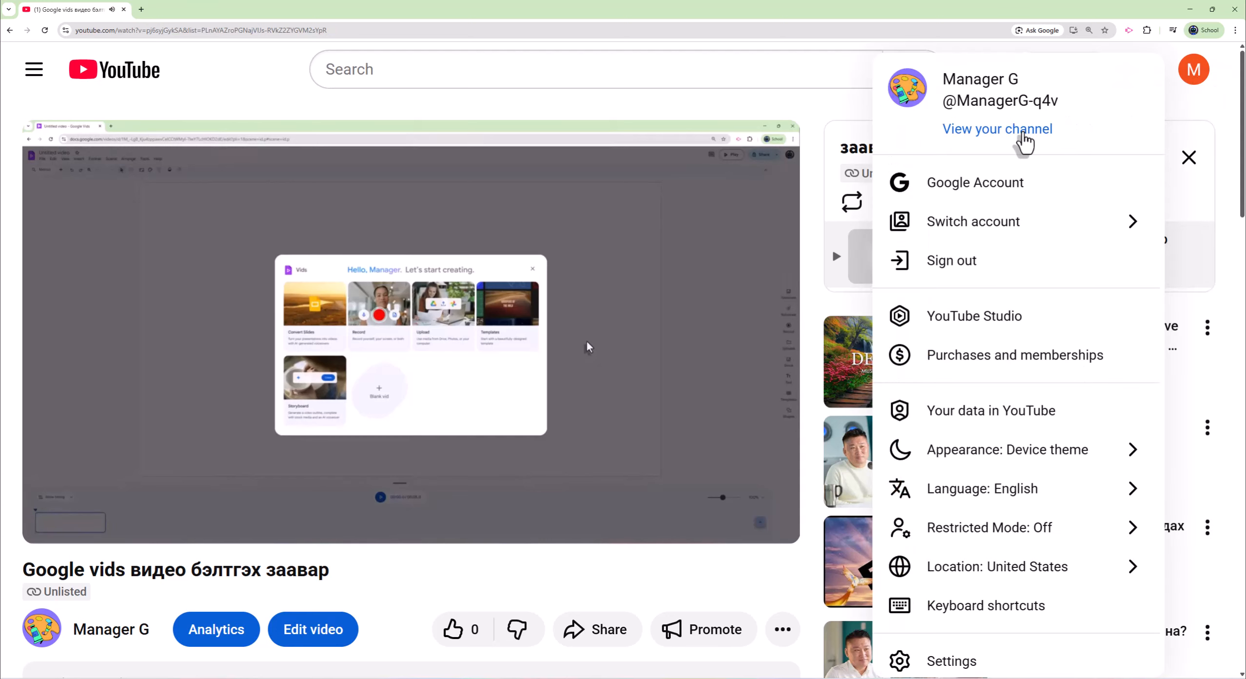
click(1024, 134)
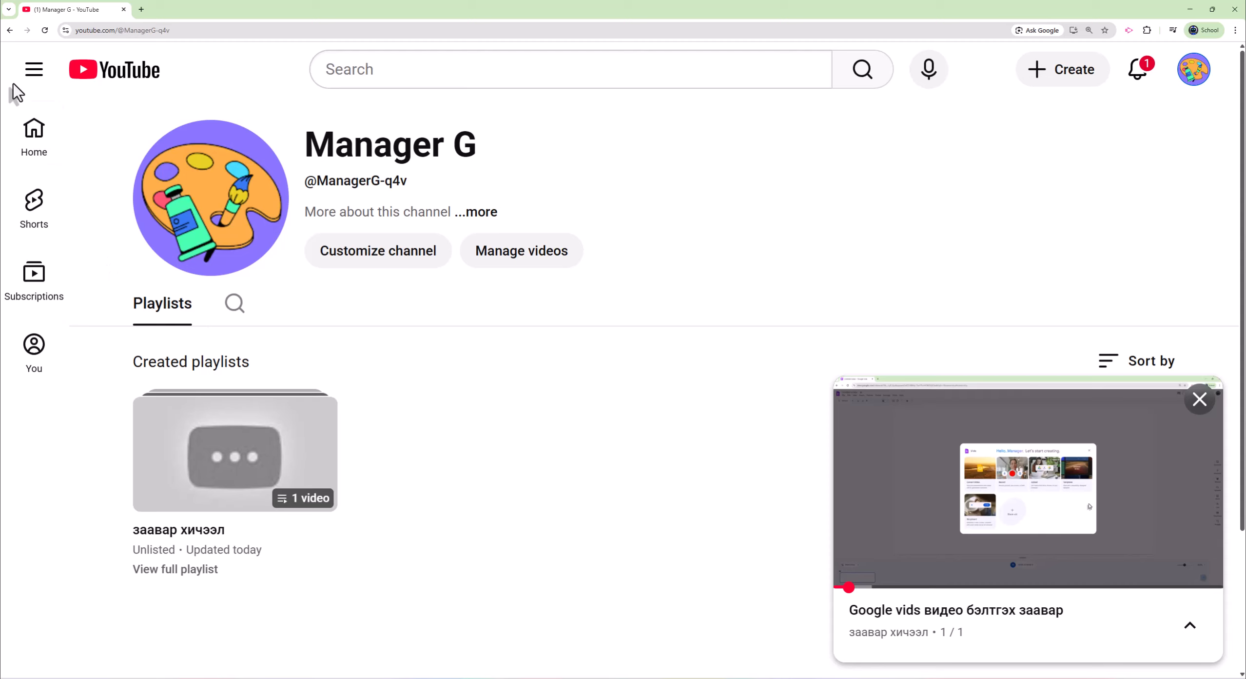
click(34, 69)
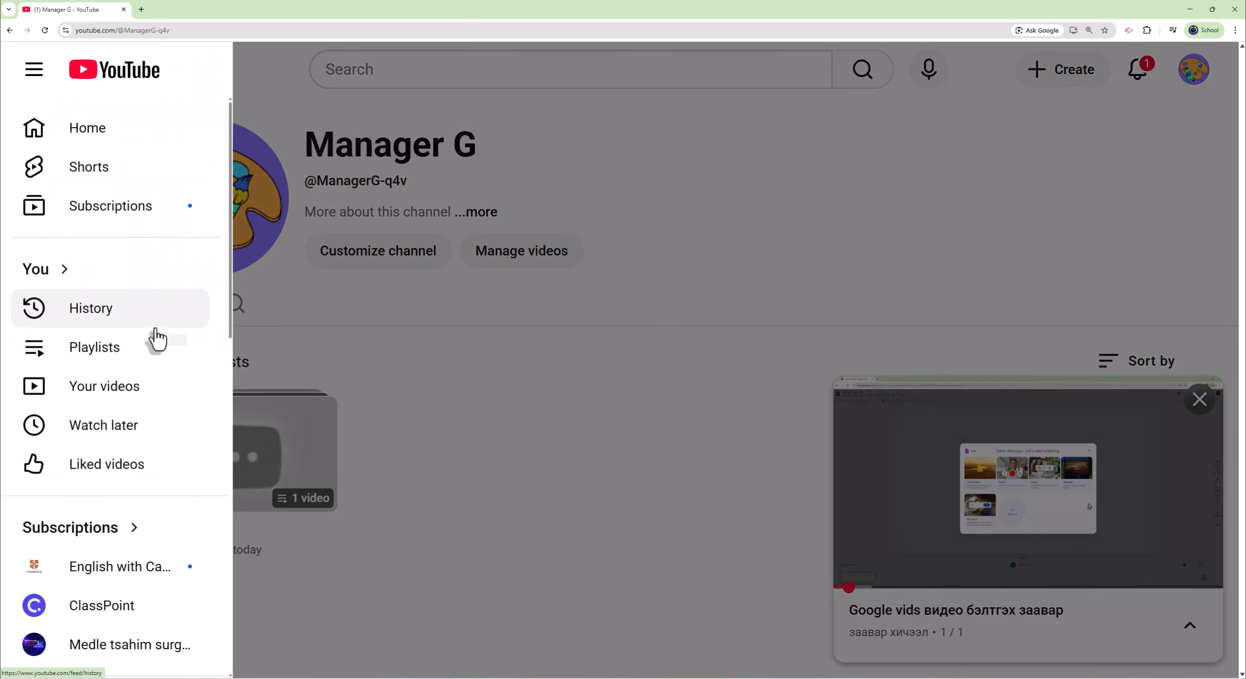
scroll(157, 337, down, 10)
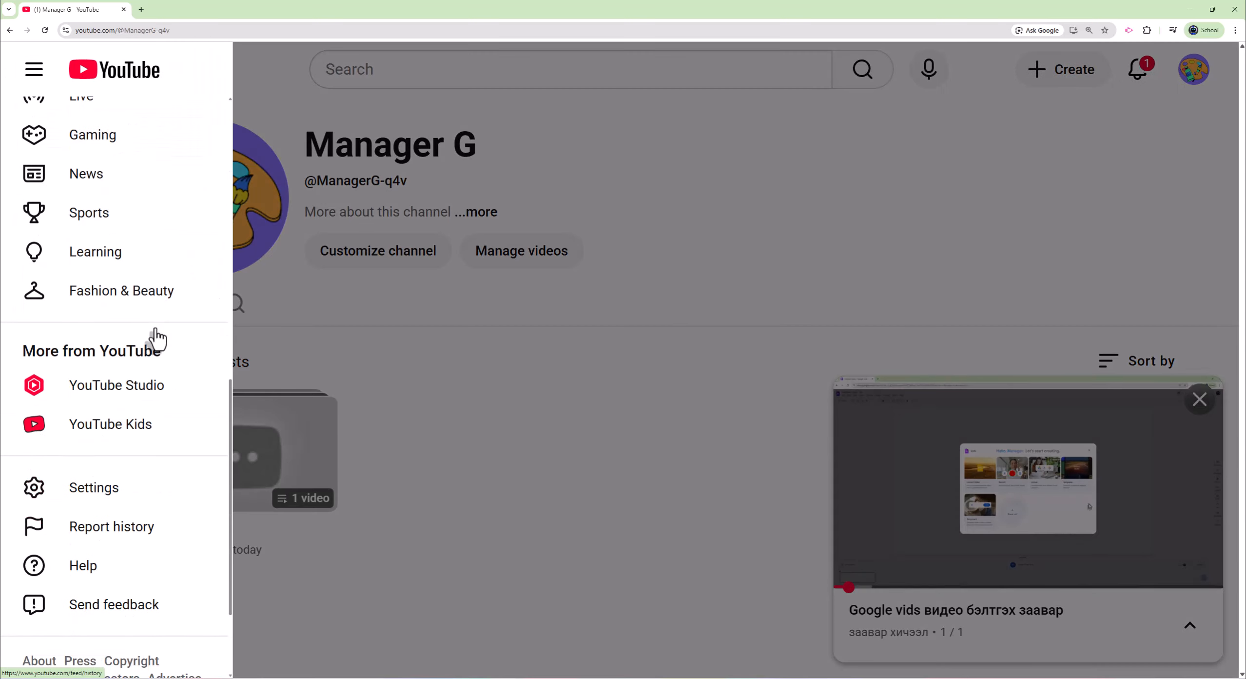
scroll(157, 337, down, 3)
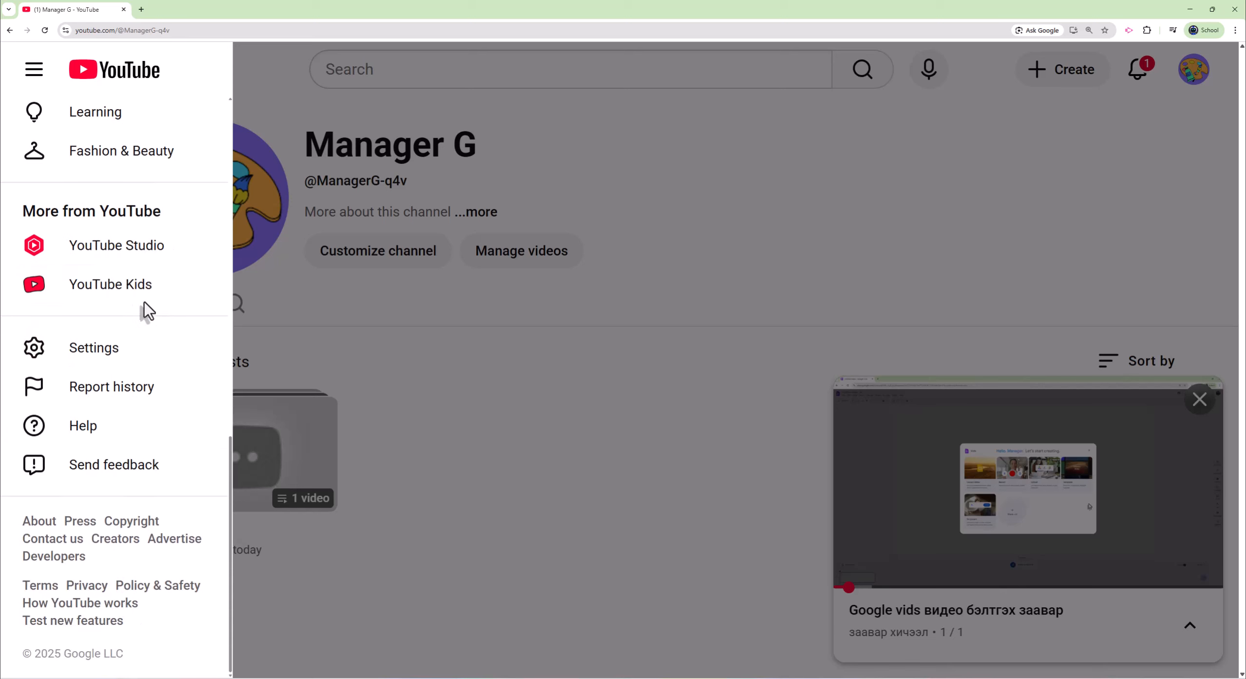
click(180, 259)
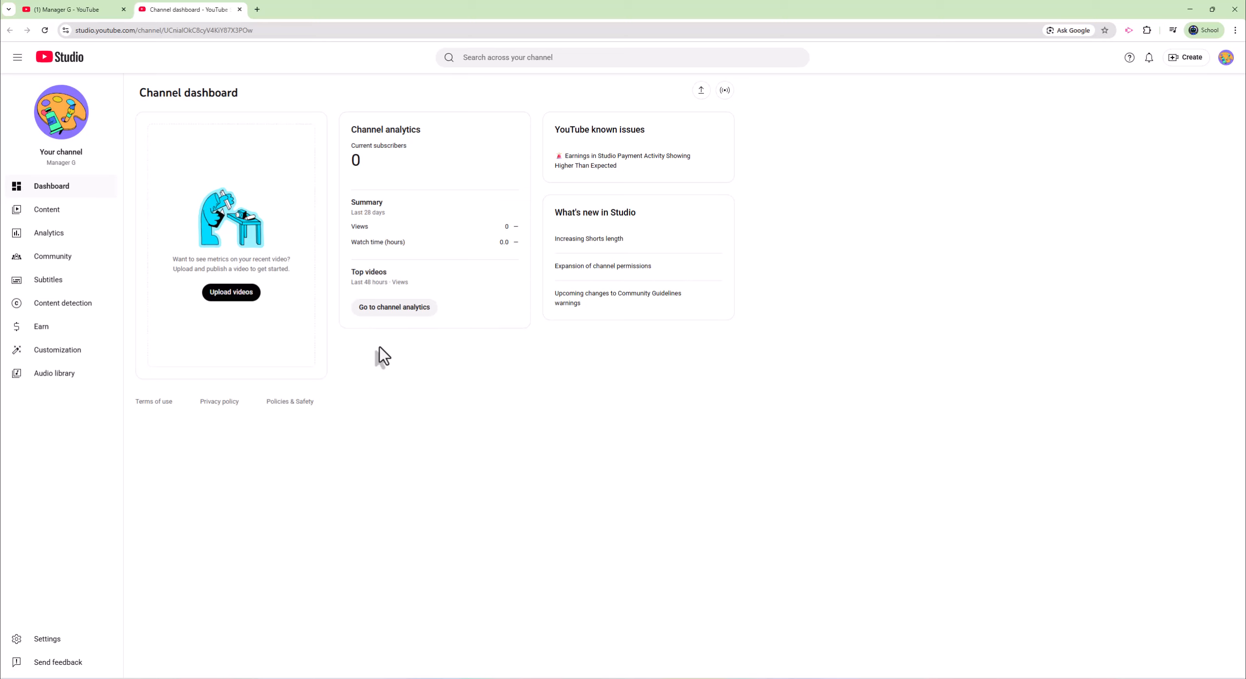
Step: Open the details of the "Google vids видео бэлтгэх заавар" video and enter the description "Хичээлийн бичлэгийг үзээд дагаад хийгээрэй"
click(81, 214)
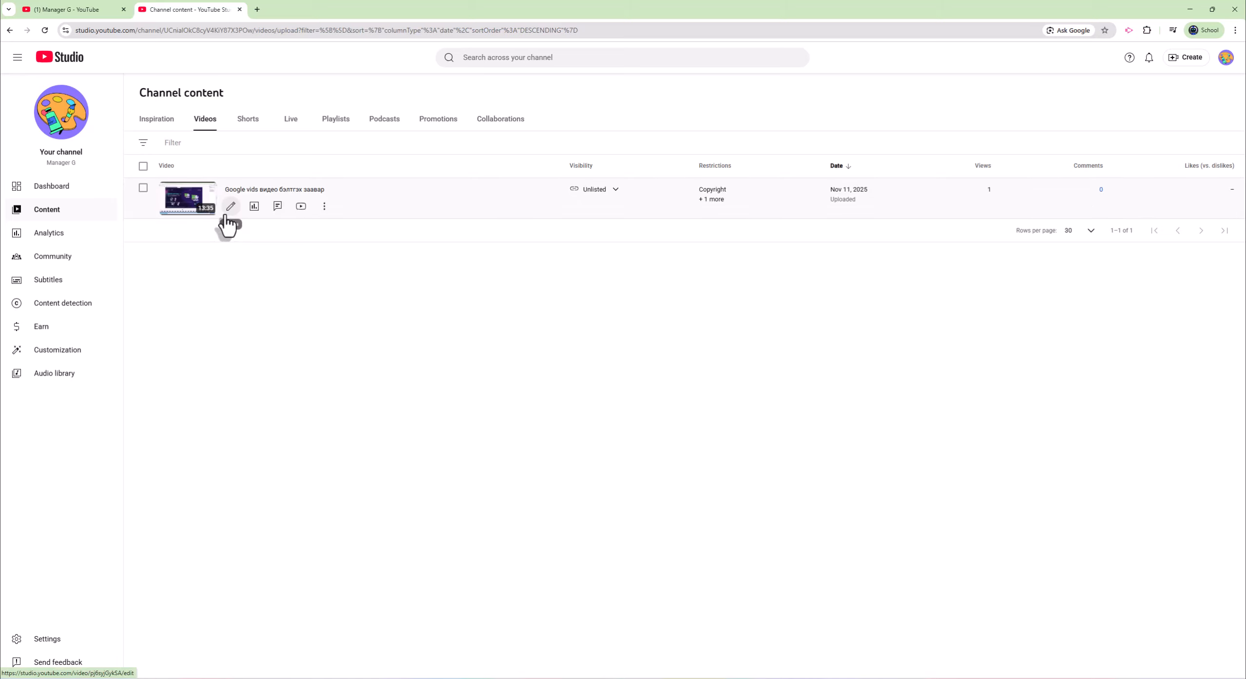
click(228, 215)
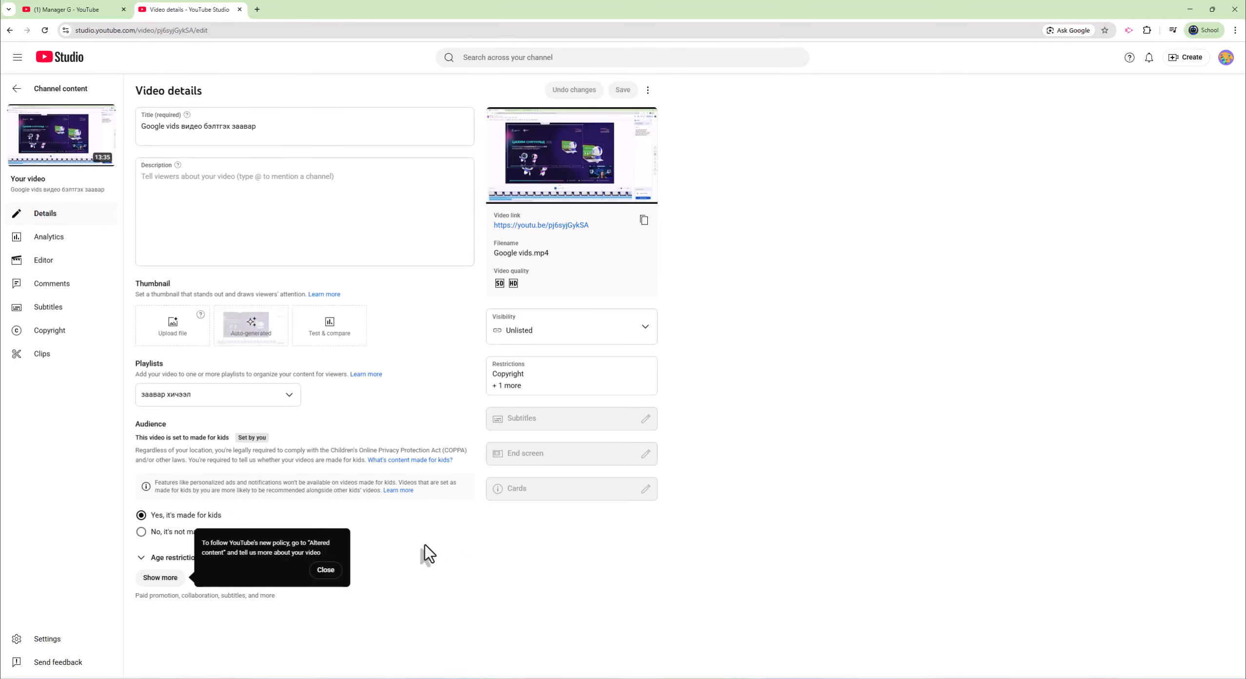
click(352, 181)
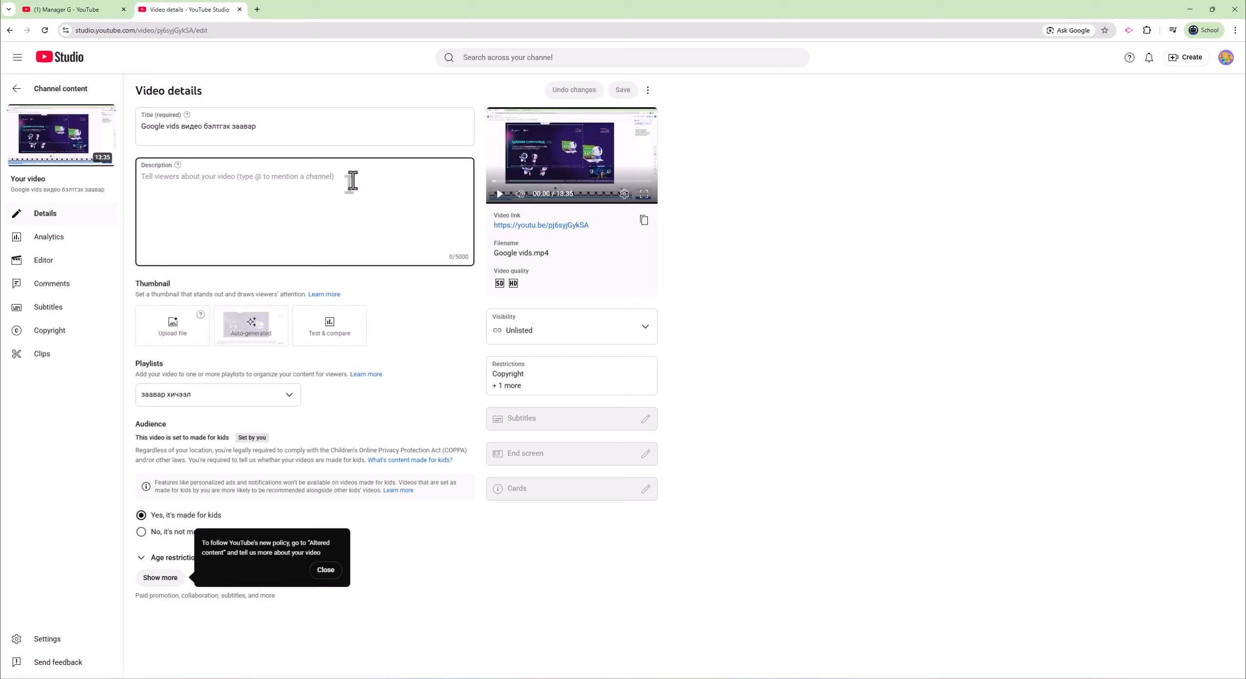
text(Хи)
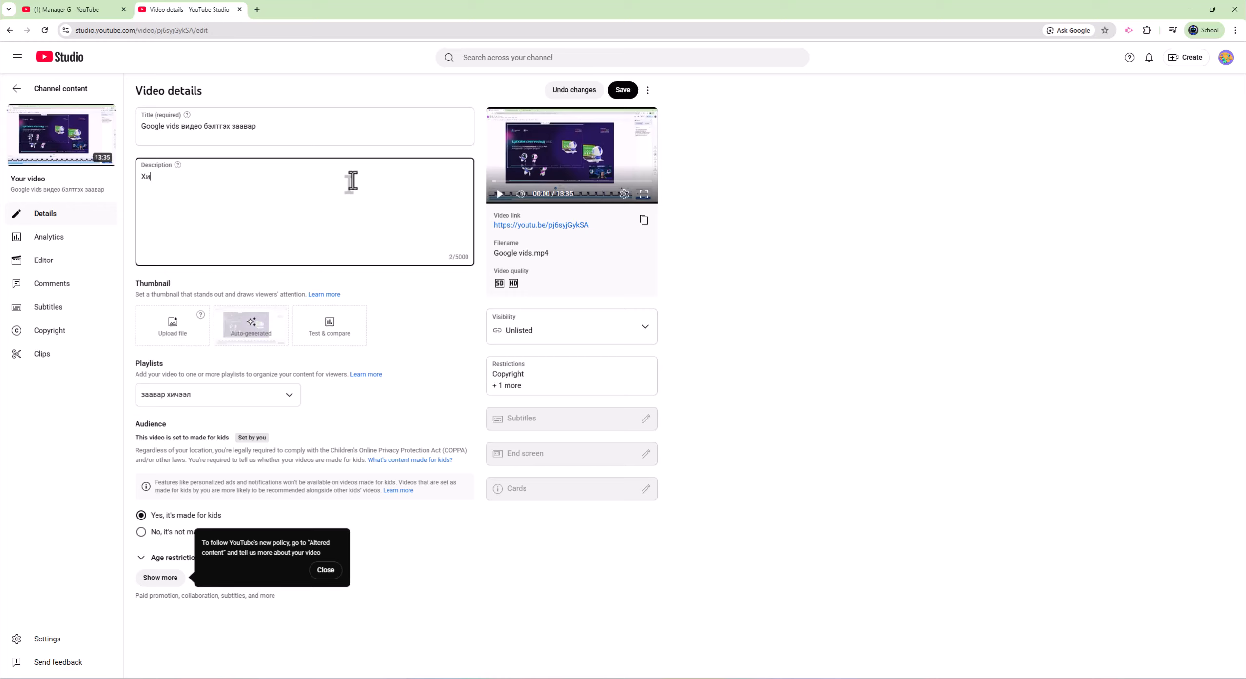
text(чээлийн бичлэгийг үзээд дагаад хийг)
text(ээрэй)
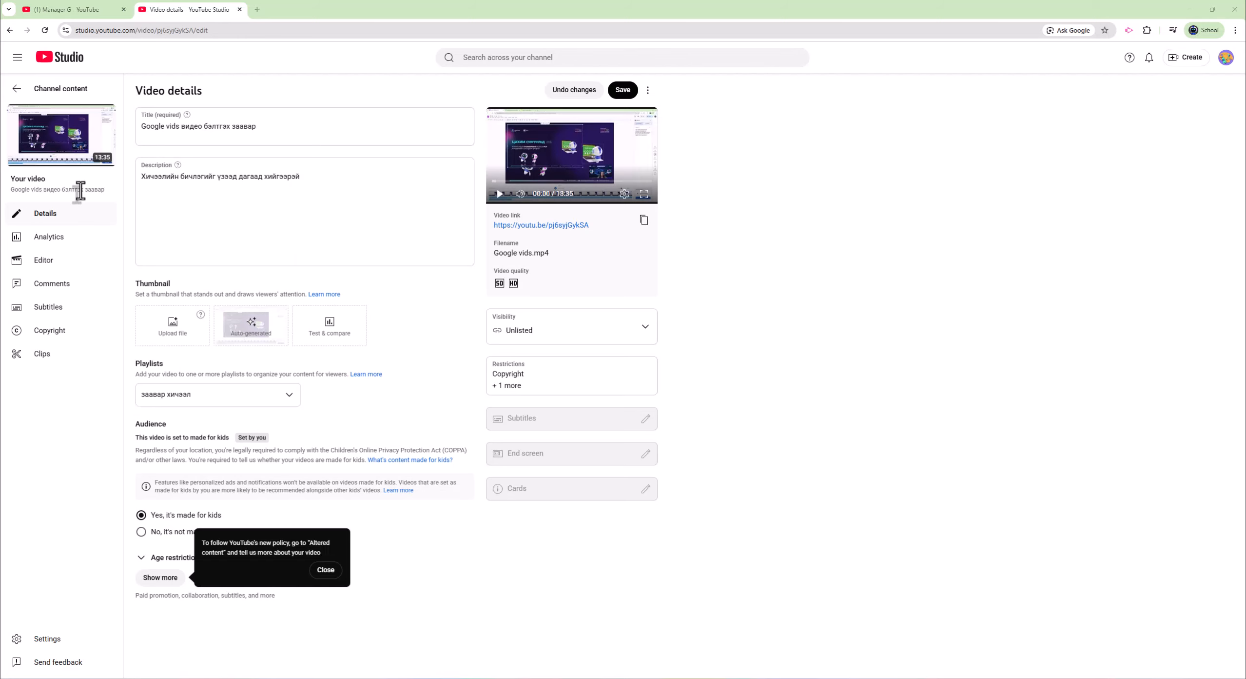
Step: Add the chapter lines "00:00 Оршил", "00:45 Хичээлийн агуулга" and "03:15 Танилцуулга" below the description's first line
click(145, 187)
text(00:45 Хичээ)
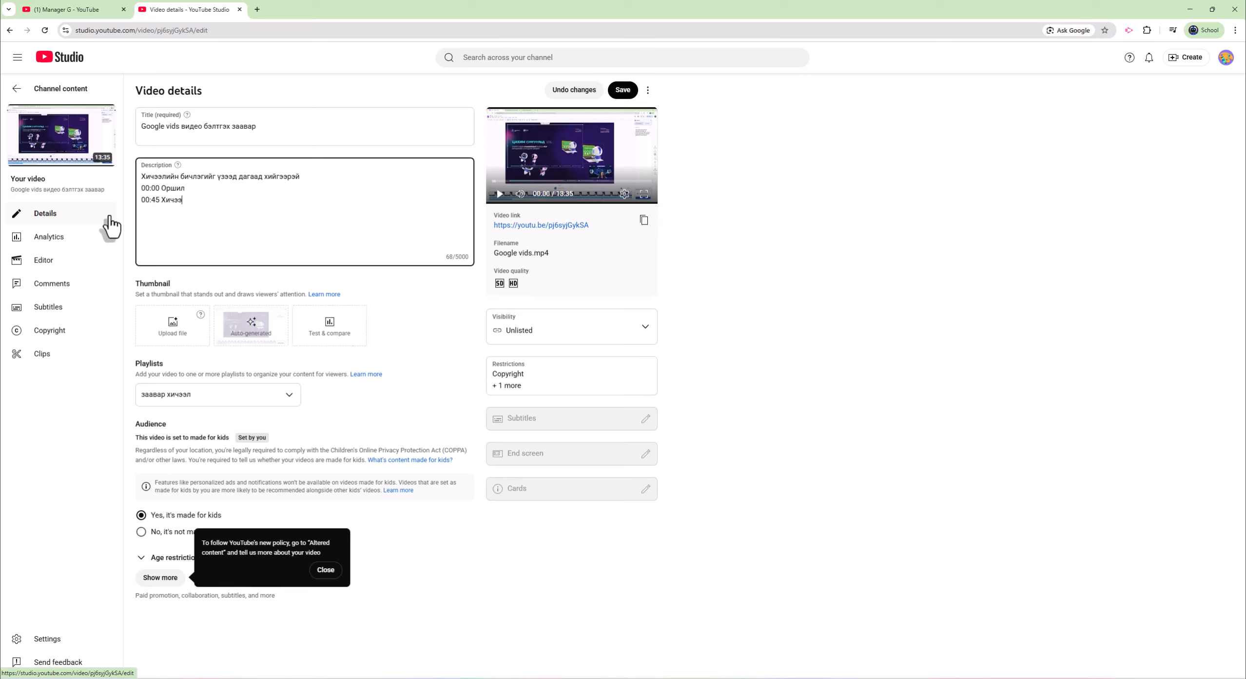
text(гуулг)
text(ц)
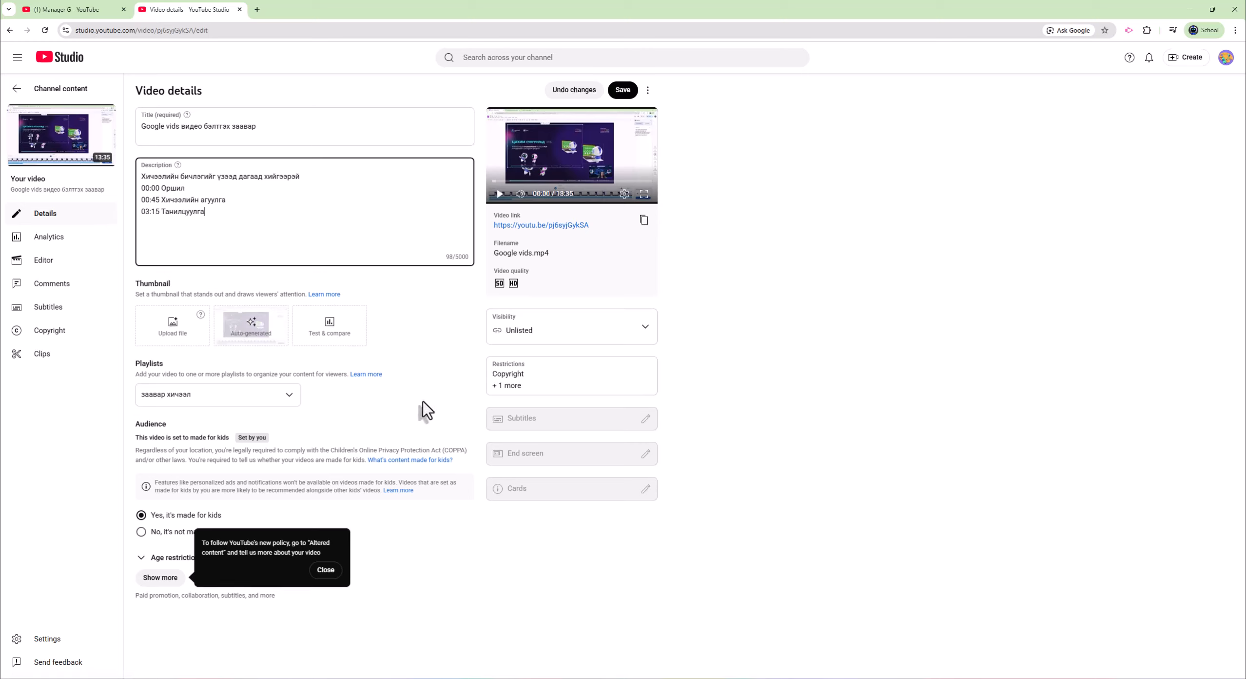
Step: Expand the additional video settings and examine them from paid promotion and altered content through to comments and ratings
click(168, 581)
scroll(442, 550, down, 3)
scroll(442, 550, down, 2)
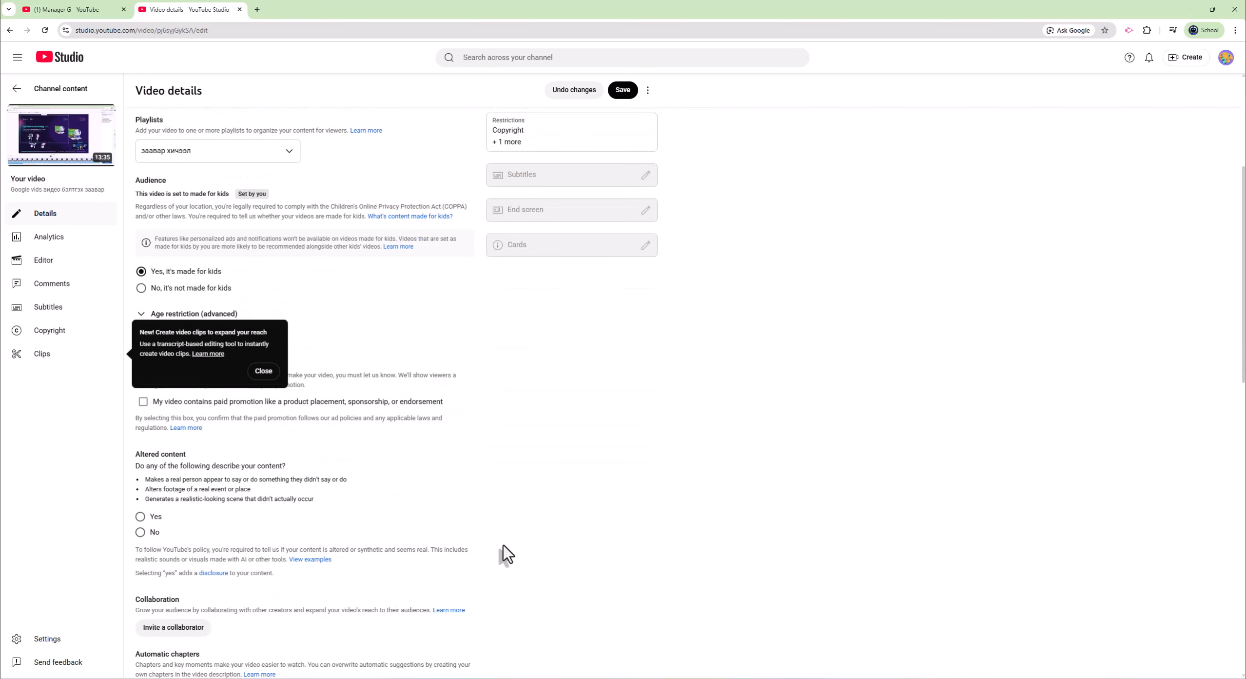
scroll(503, 545, down, 3)
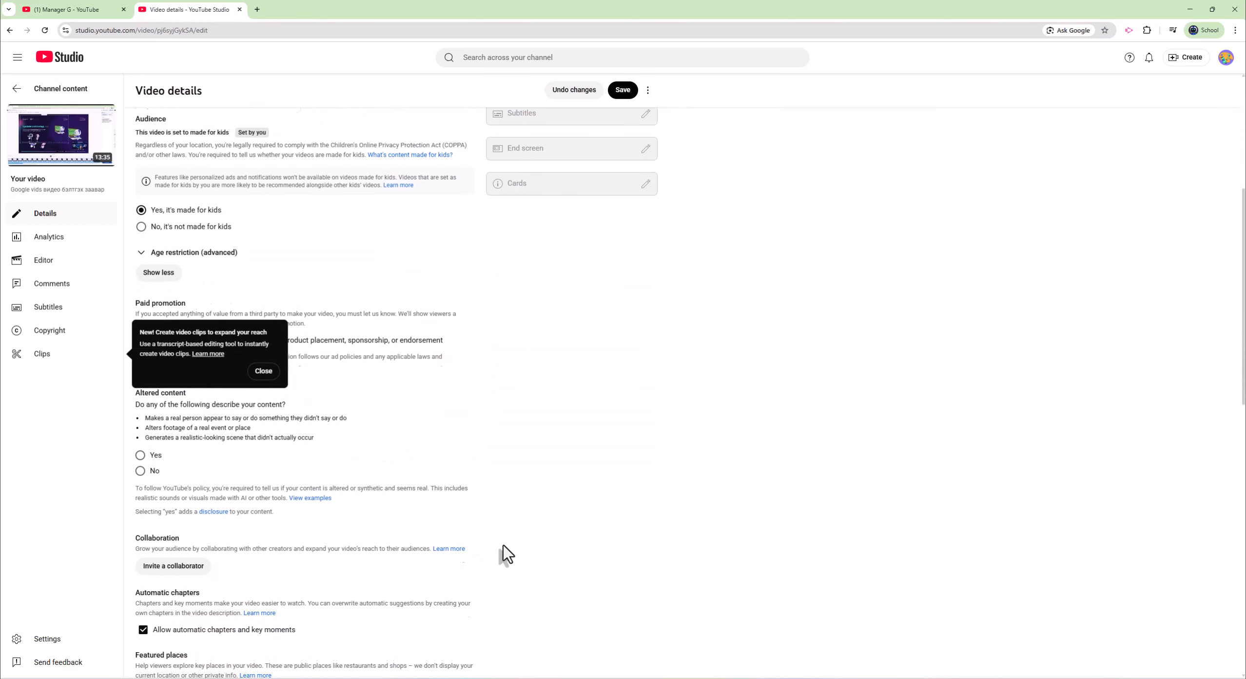
scroll(503, 545, down, 3)
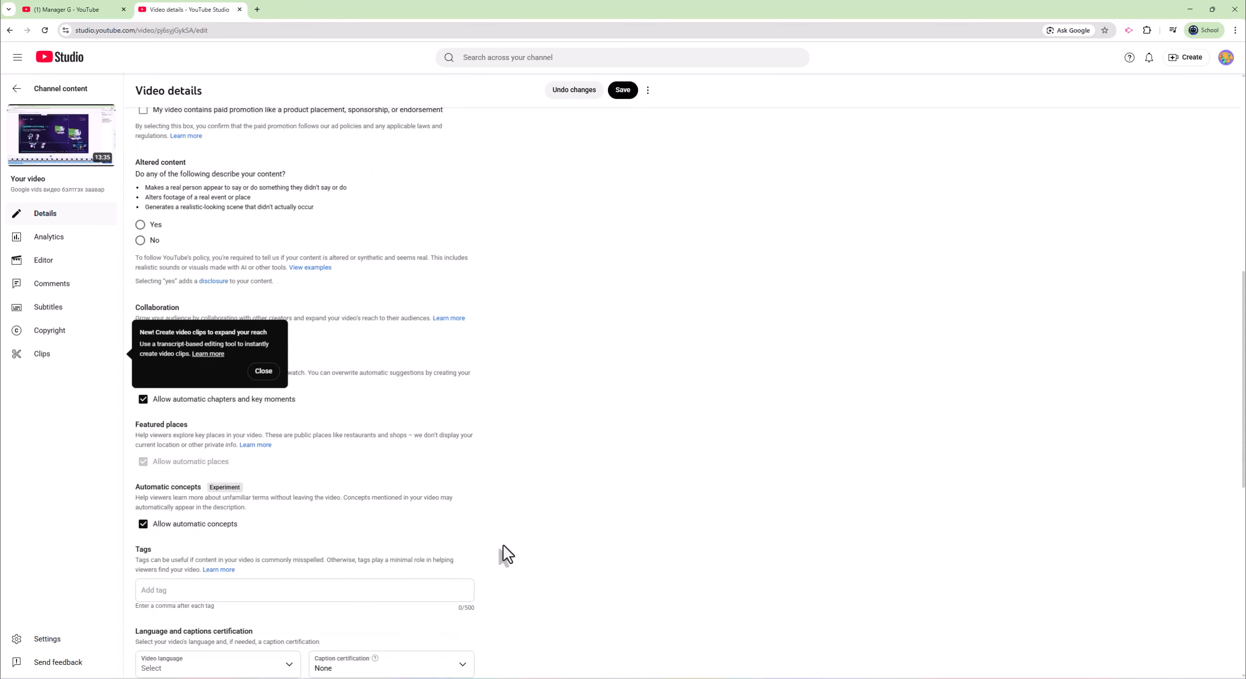
scroll(503, 545, down, 2)
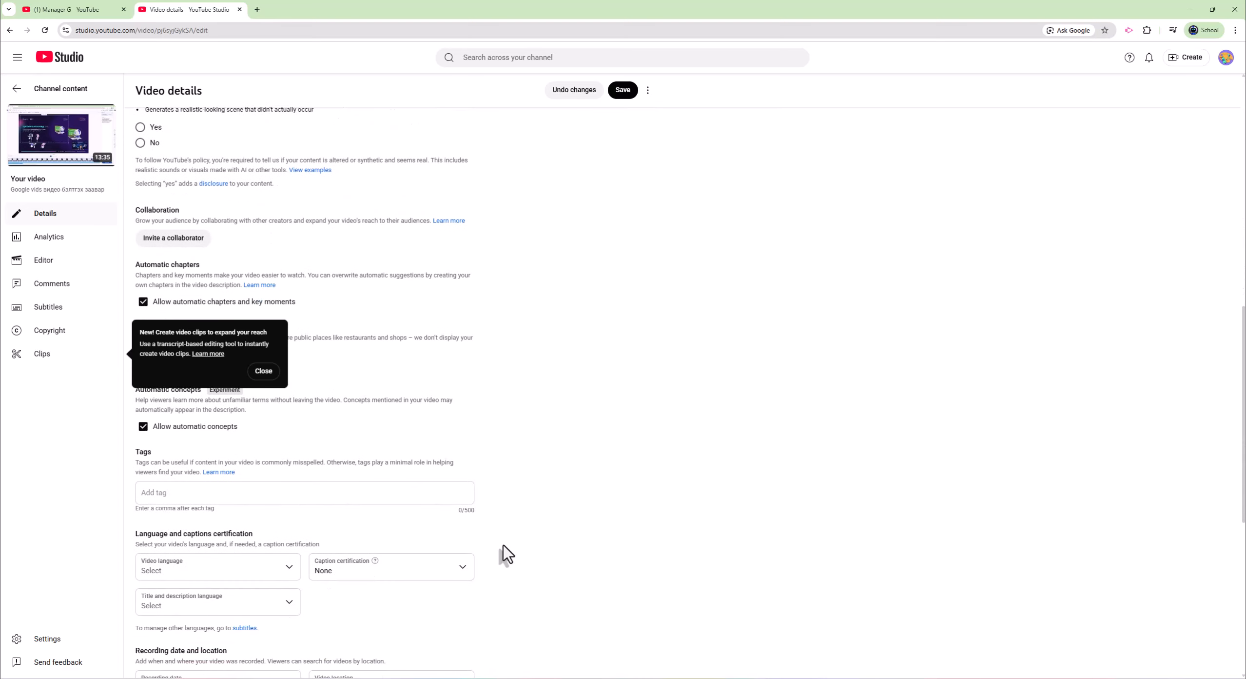
scroll(503, 545, down, 5)
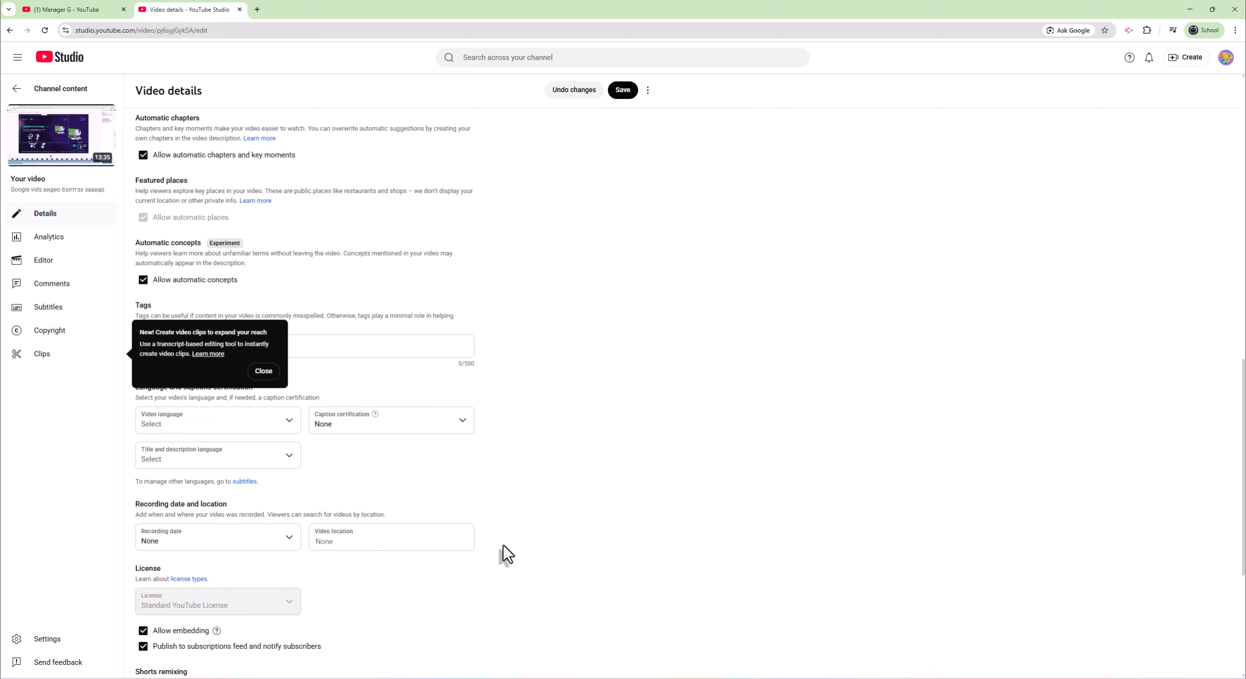
scroll(503, 545, down, 3)
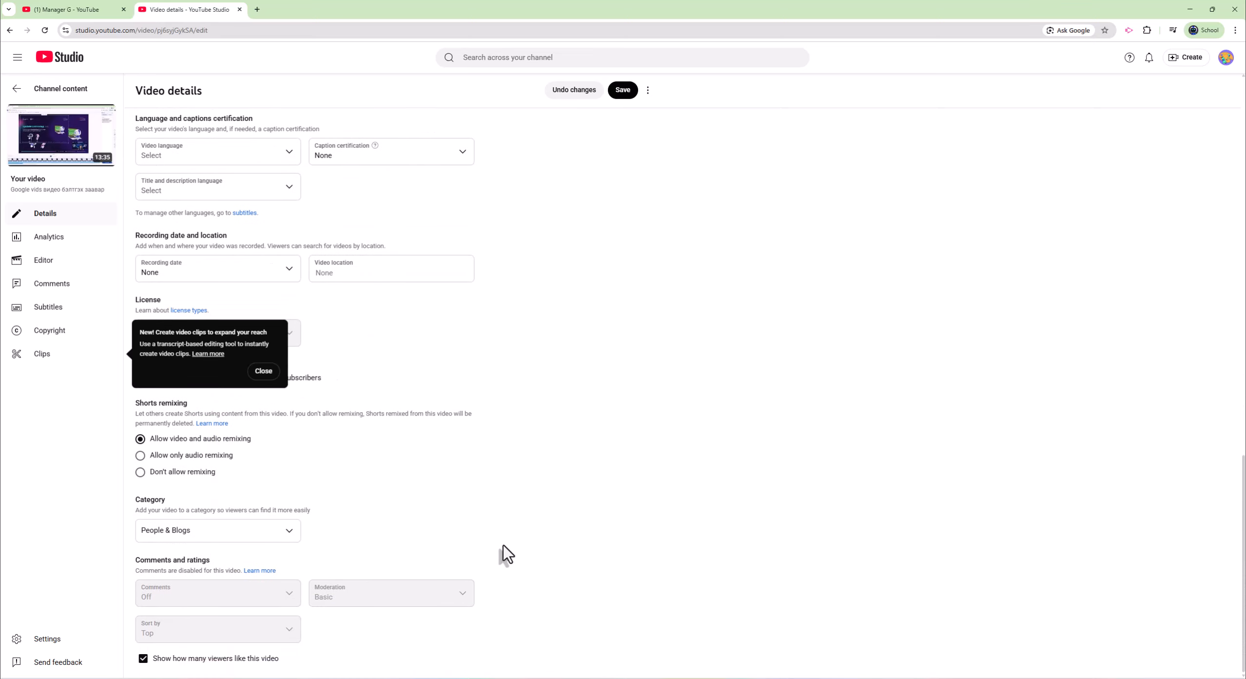
Step: Save the changed video details and return to the start of the video's details
click(625, 96)
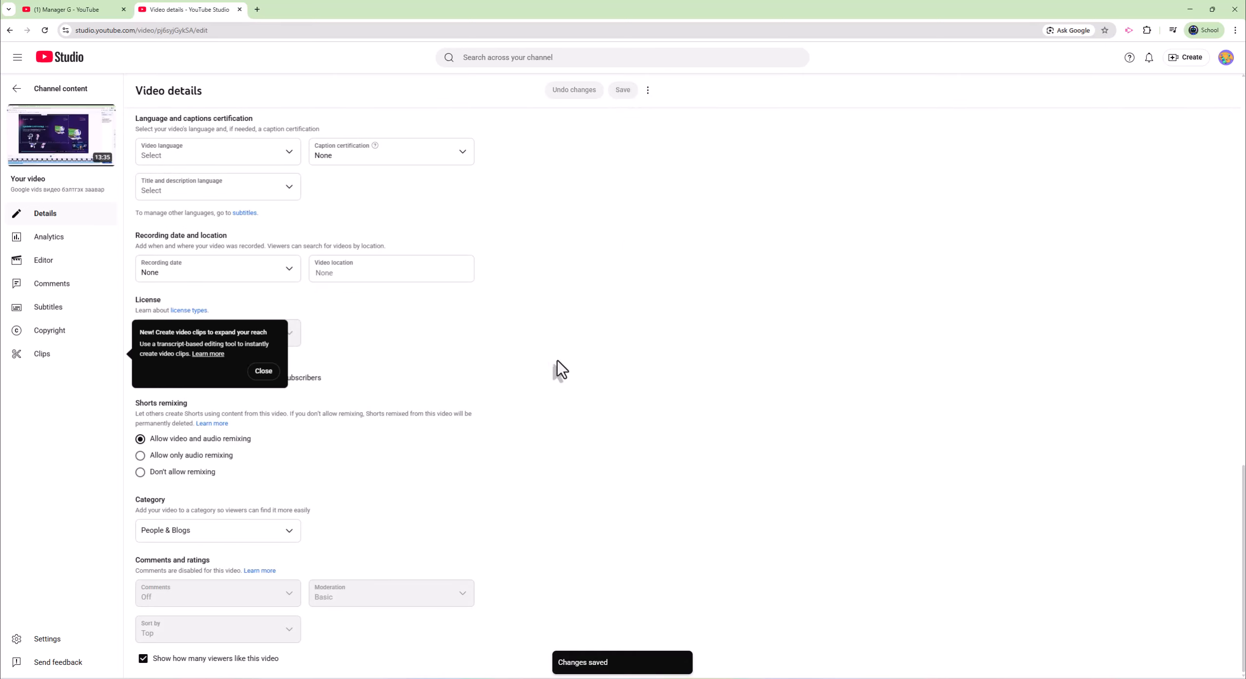
scroll(561, 370, up, 4)
scroll(561, 371, up, 15)
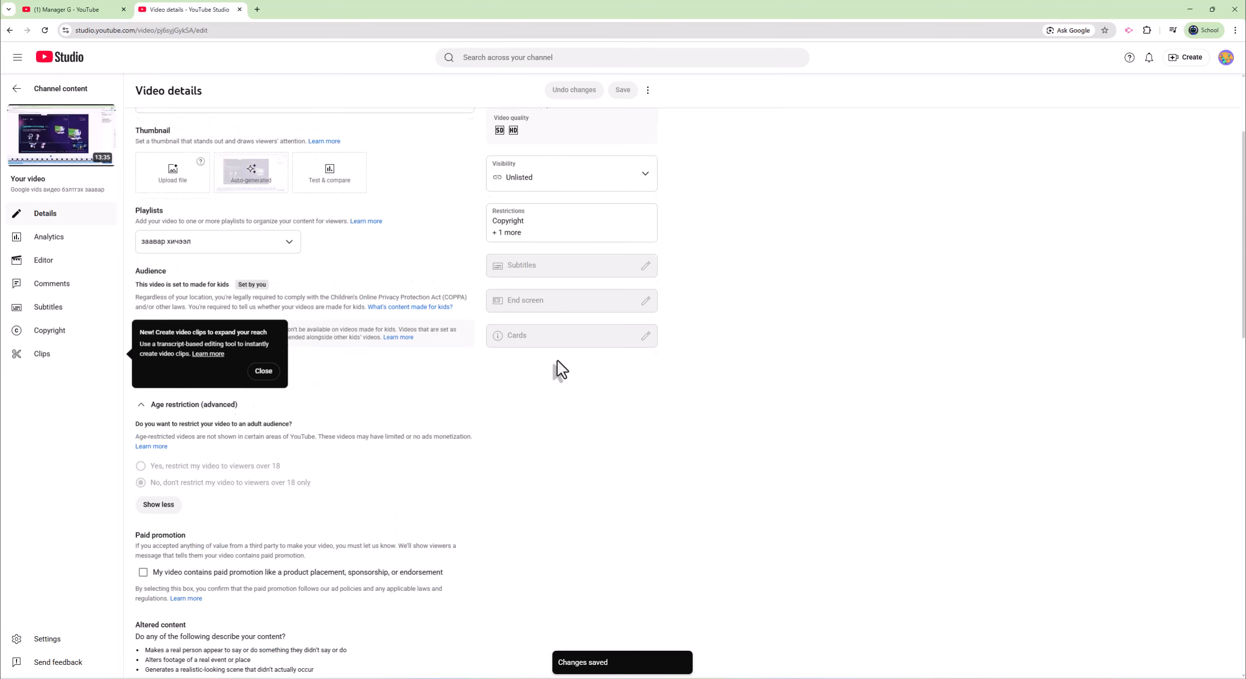
Step: Go to the channel page and play the "заавар хичээл" playlist to check the video
click(1225, 57)
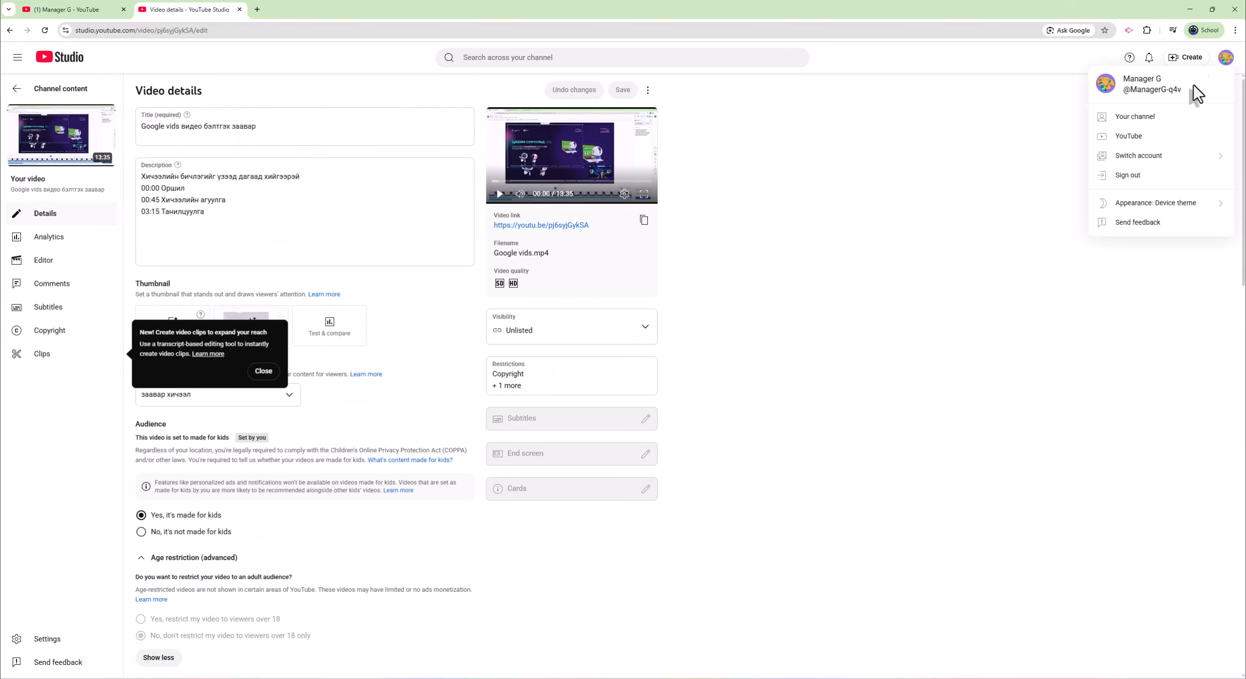
click(1134, 120)
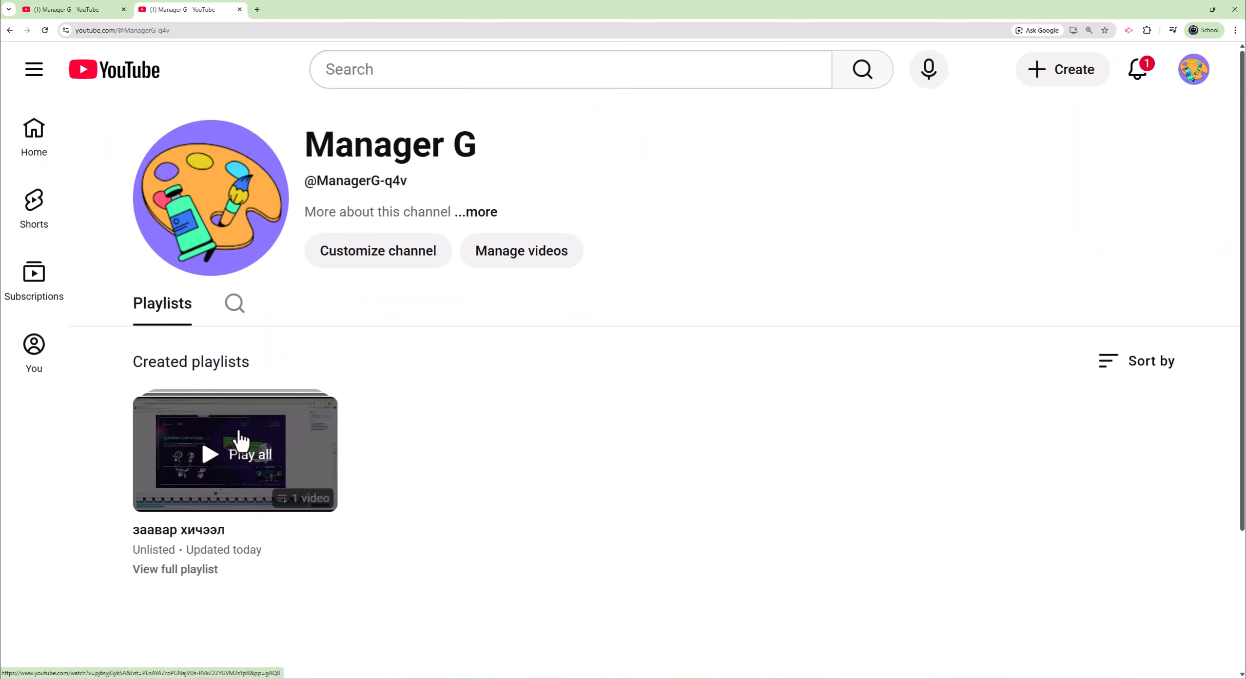
click(269, 437)
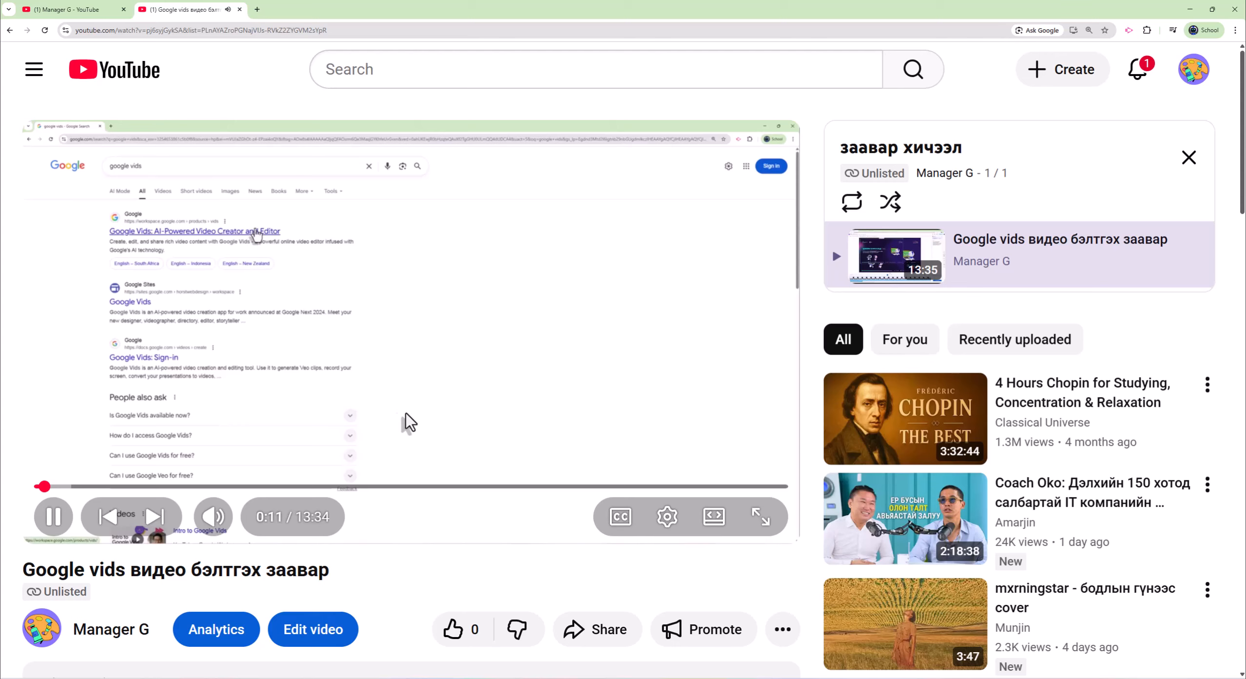
Step: Return to the YouTube Studio channel dashboard from the video's watch page
click(34, 77)
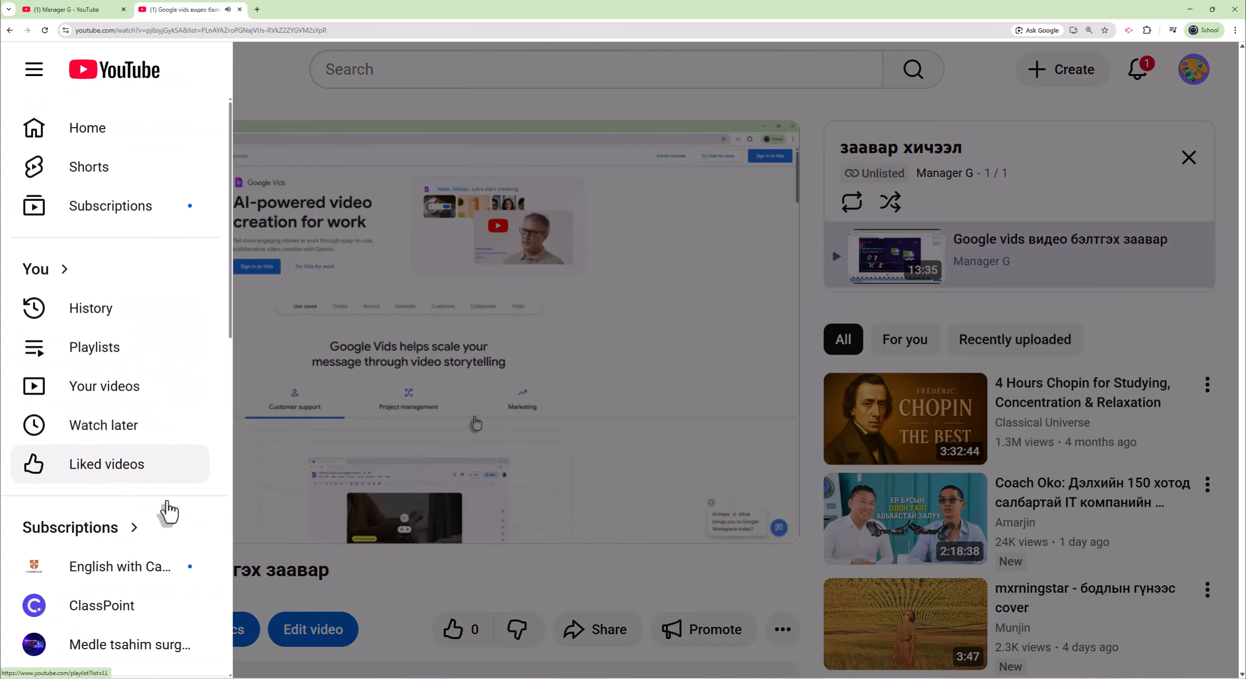
scroll(189, 447, down, 12)
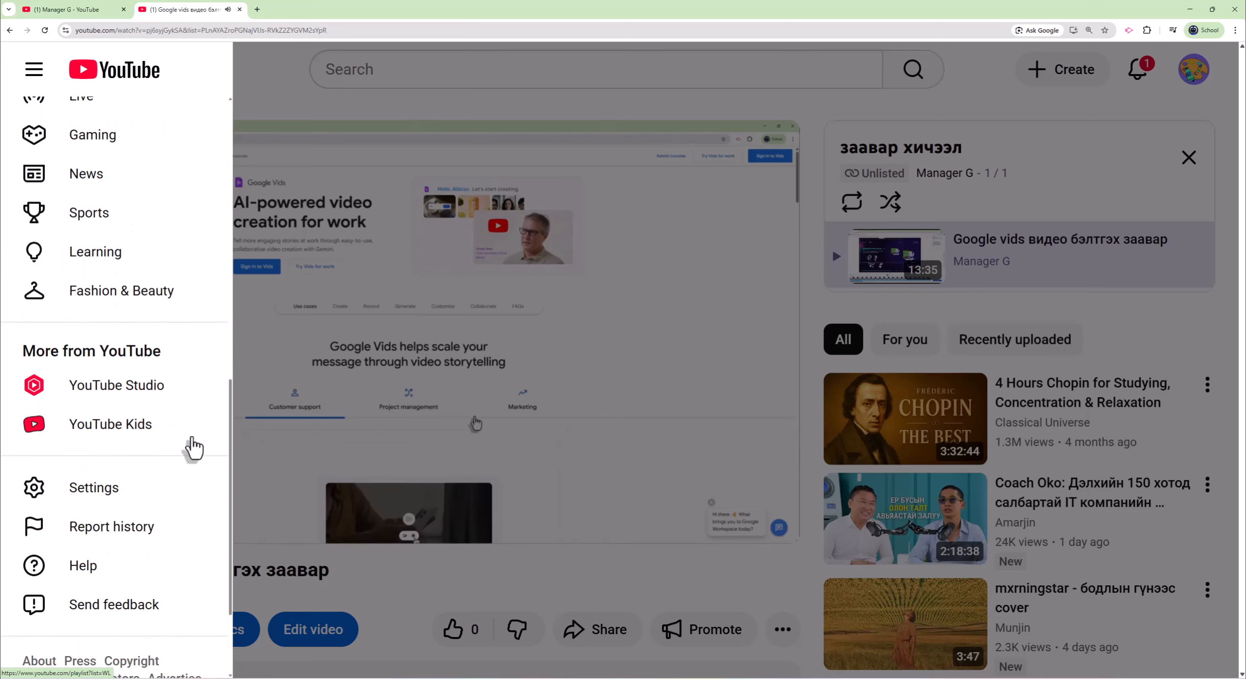
click(178, 401)
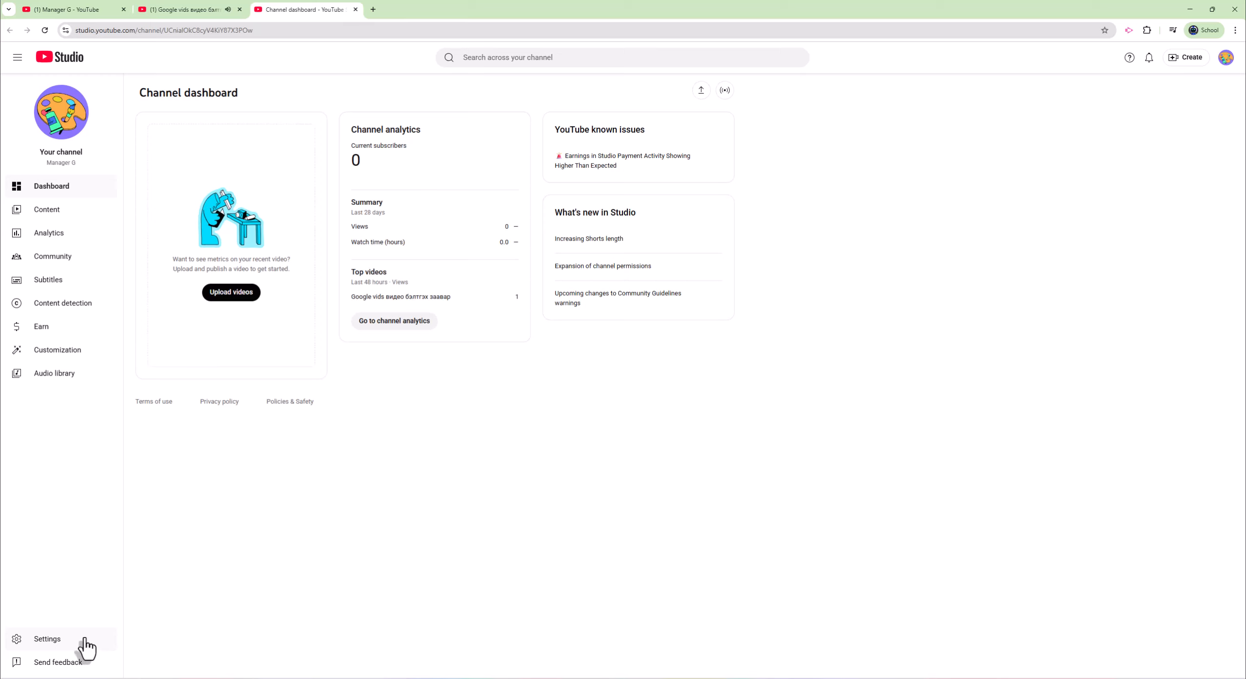
Step: Disable automatic chapters and key moments in the advanced upload defaults of the channel settings and save
click(87, 643)
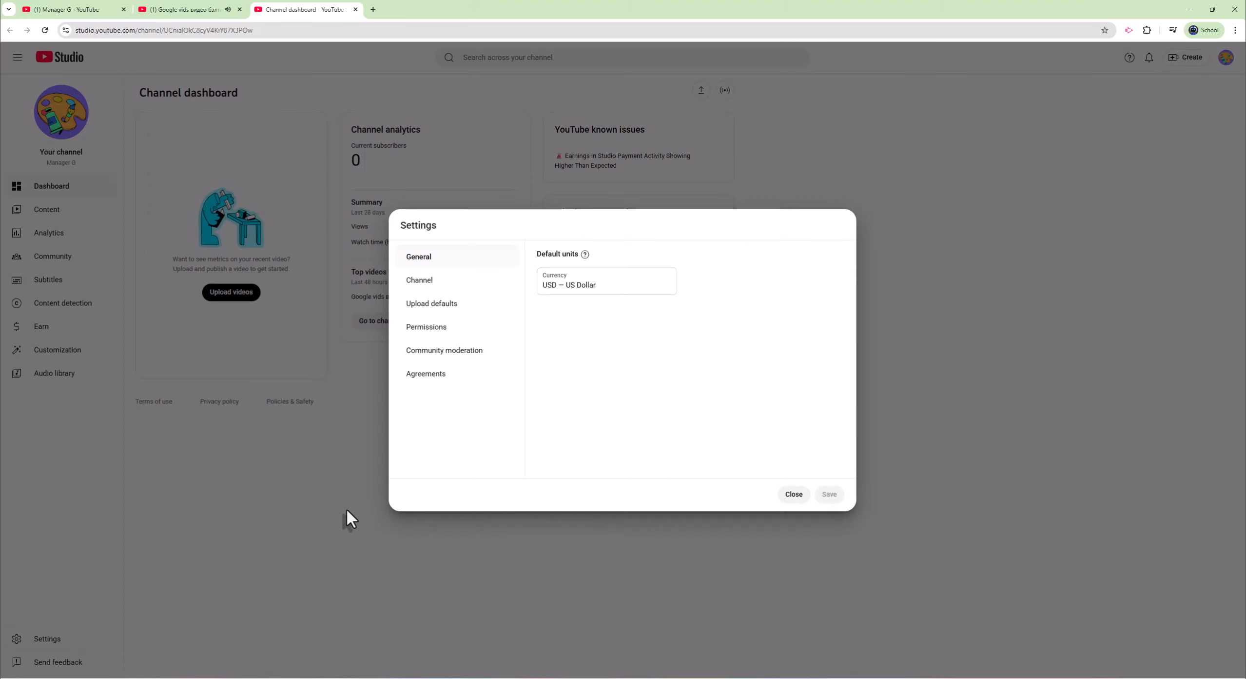
click(419, 279)
click(444, 312)
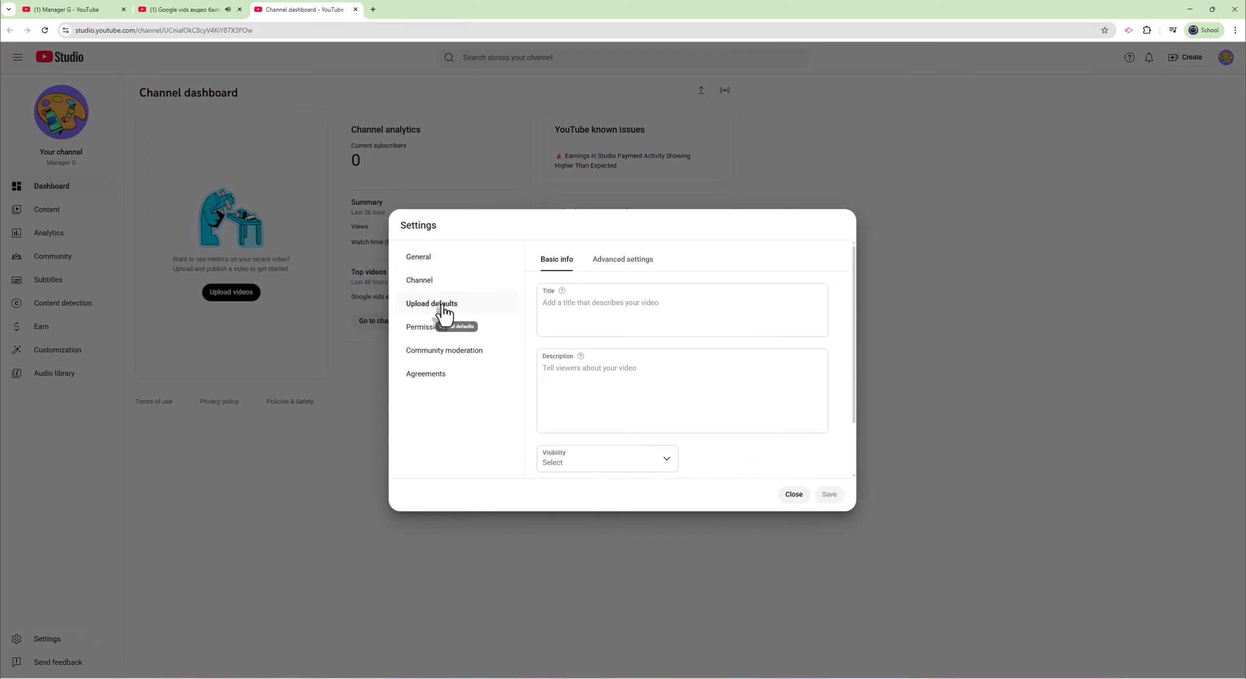
click(617, 266)
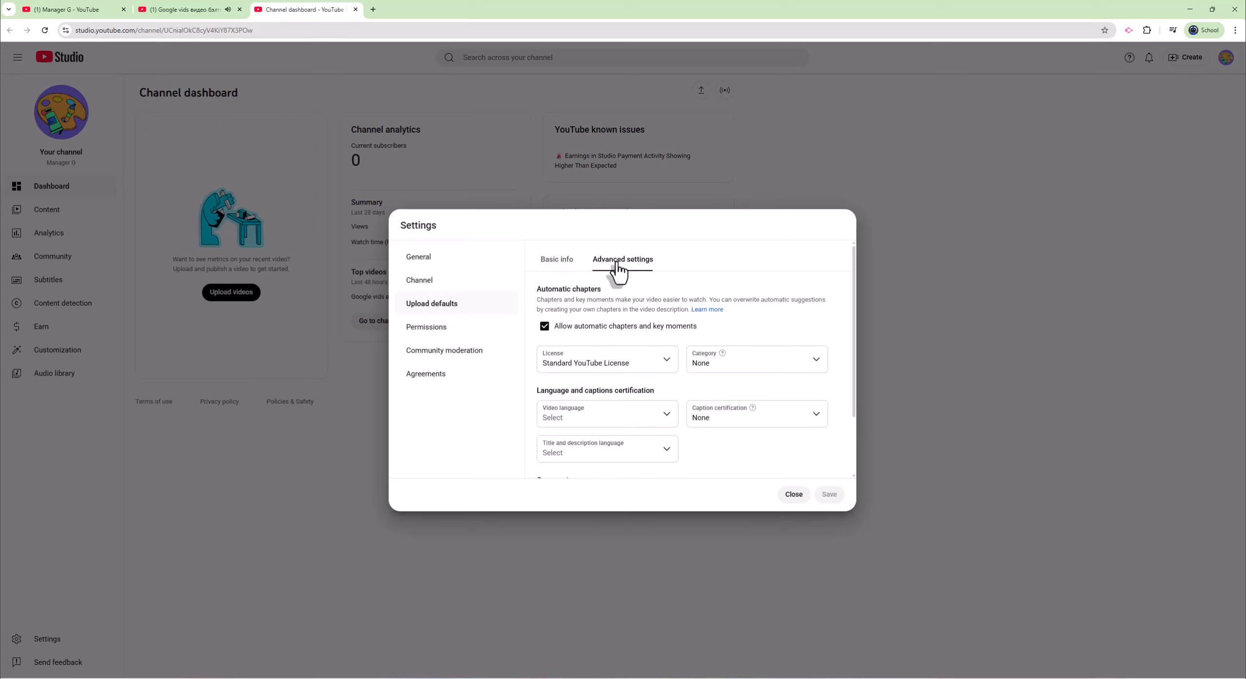
click(545, 328)
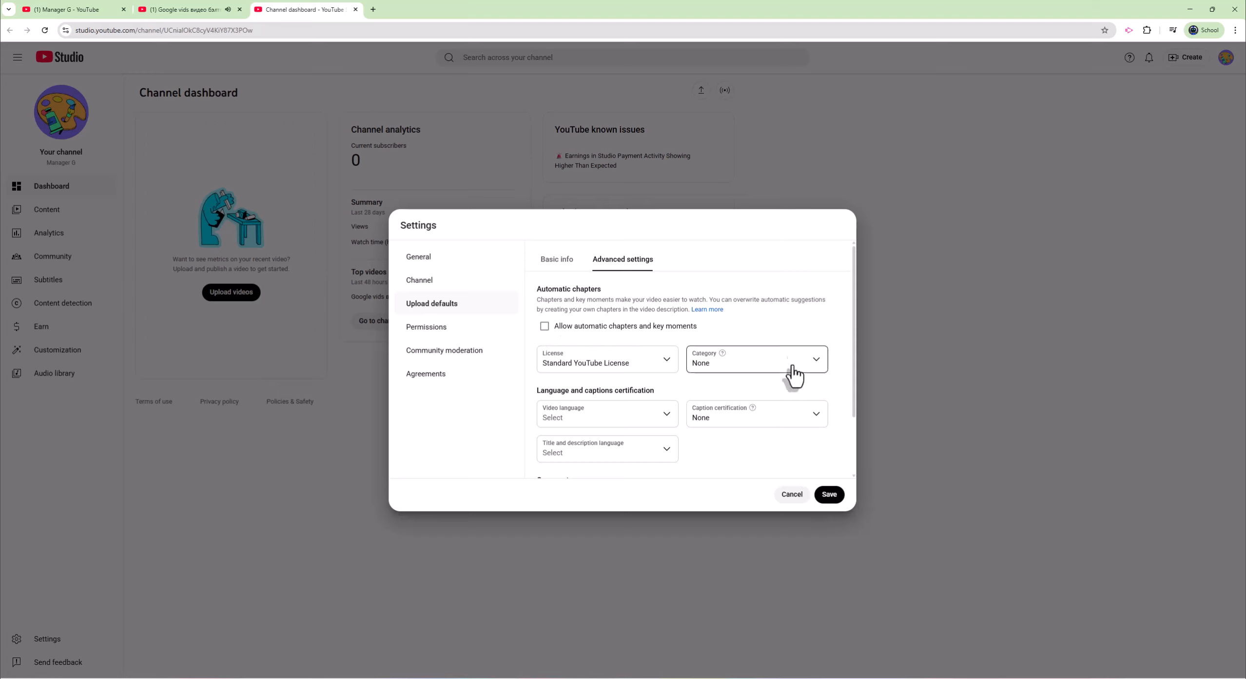
click(828, 502)
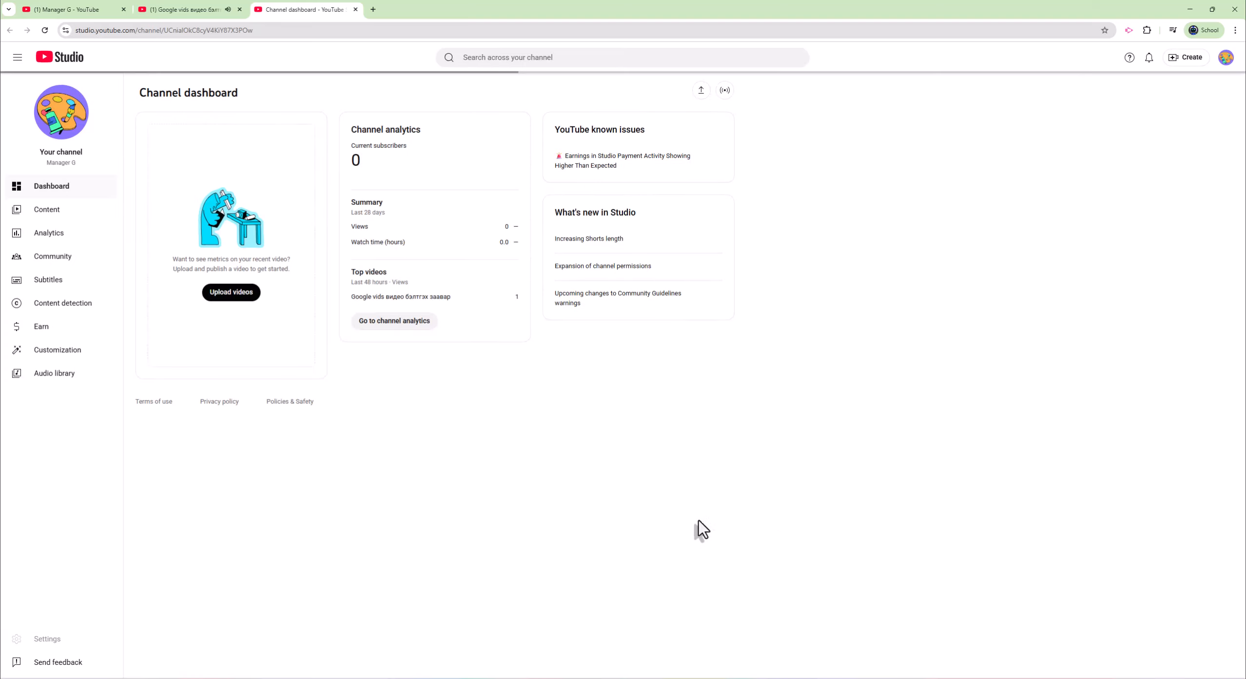
Step: Play the "заавар хичээл" playlist from the channel page again and inspect the chapter timestamps in the video's description
click(1222, 61)
click(1130, 119)
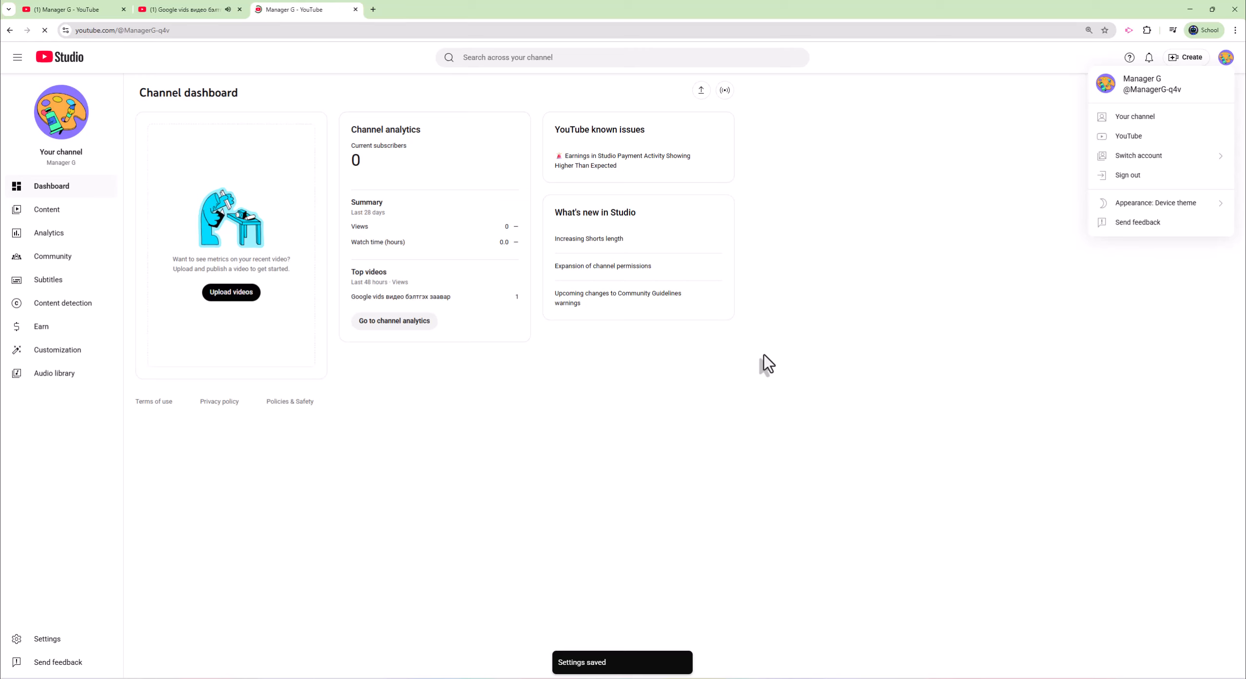
click(215, 454)
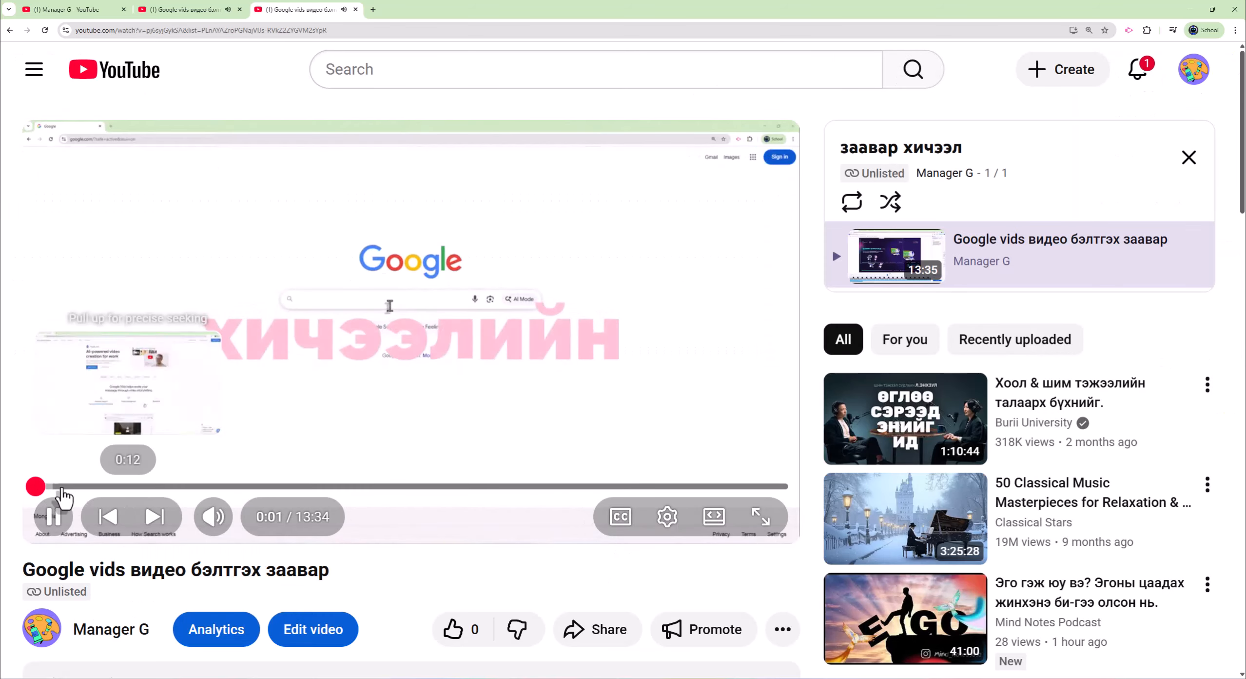
scroll(404, 602, down, 4)
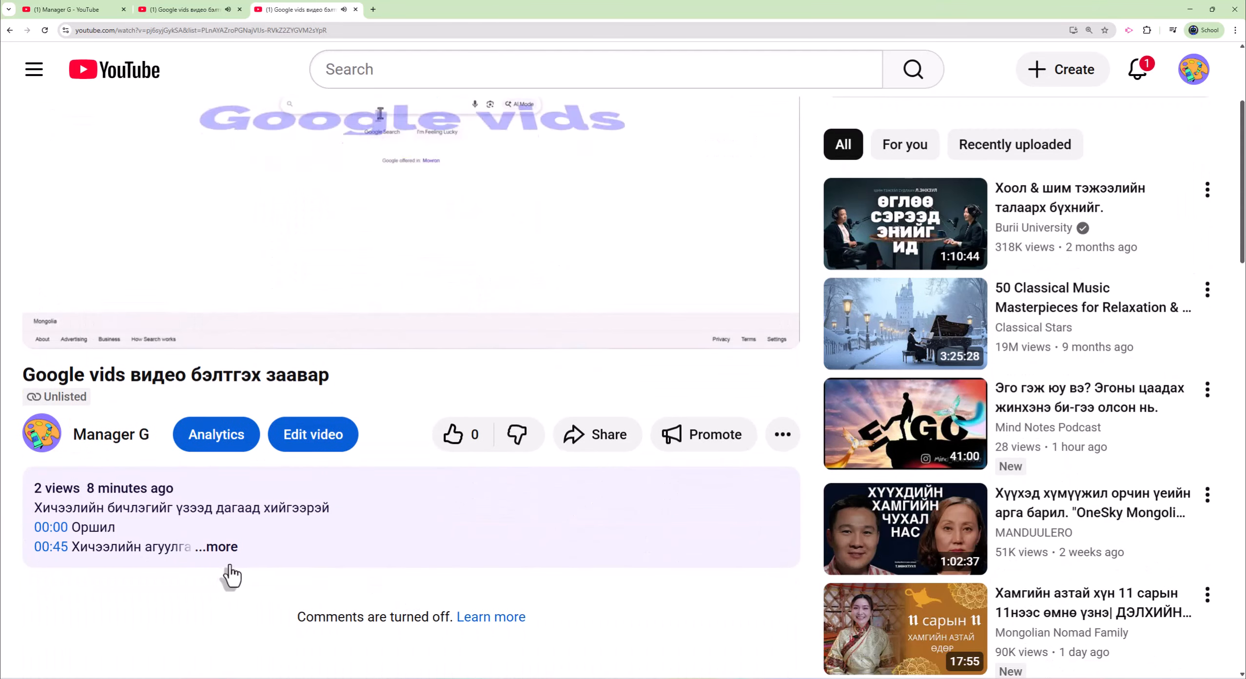
Step: Test the description's chapter timestamps by jumping to 00:45, pausing playback, and jumping back to 00:00
click(47, 546)
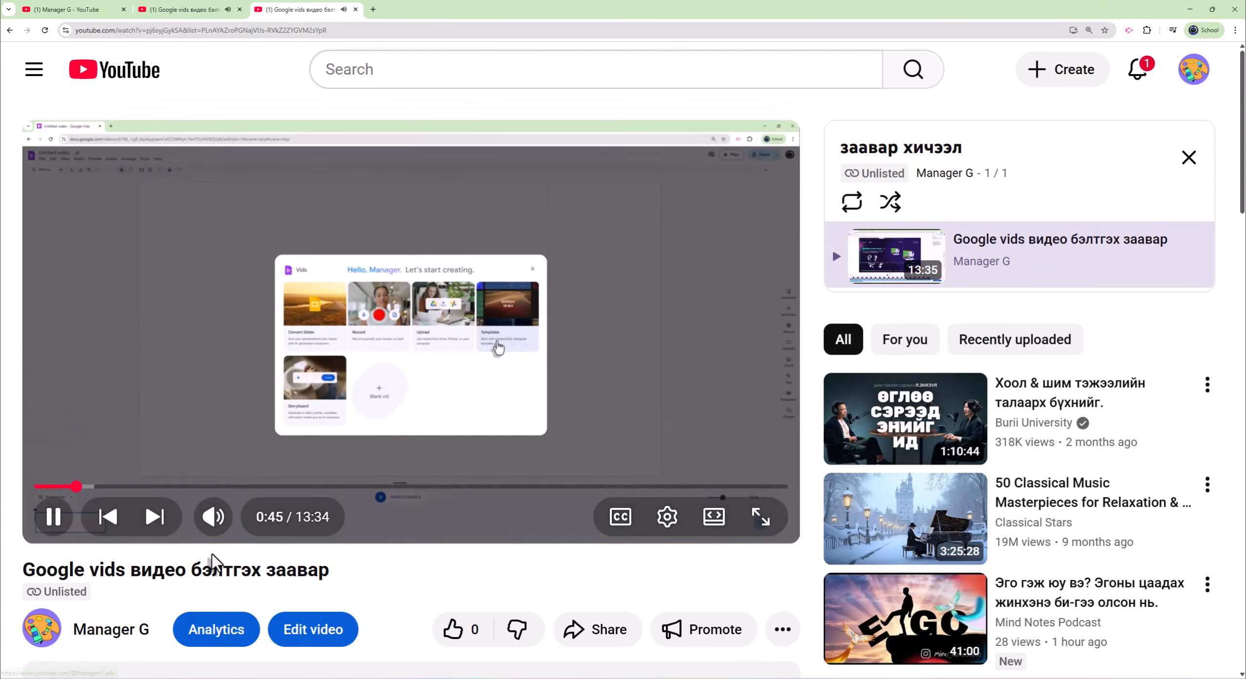
scroll(354, 579, down, 4)
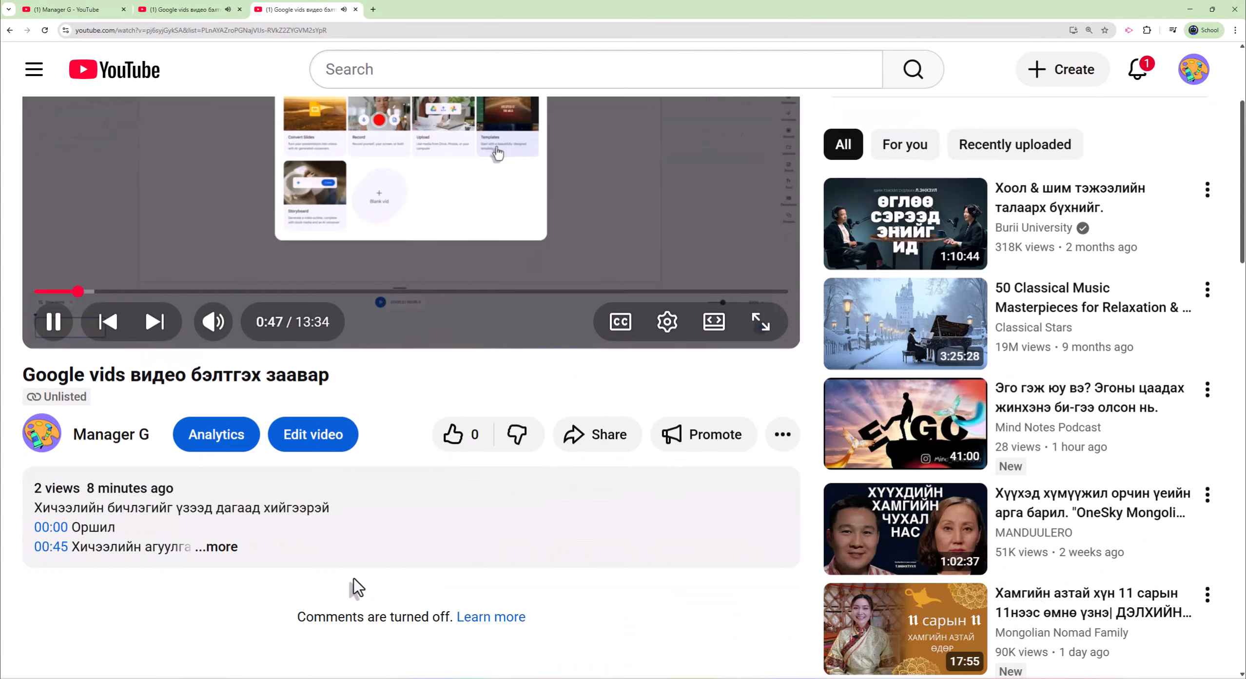
click(55, 322)
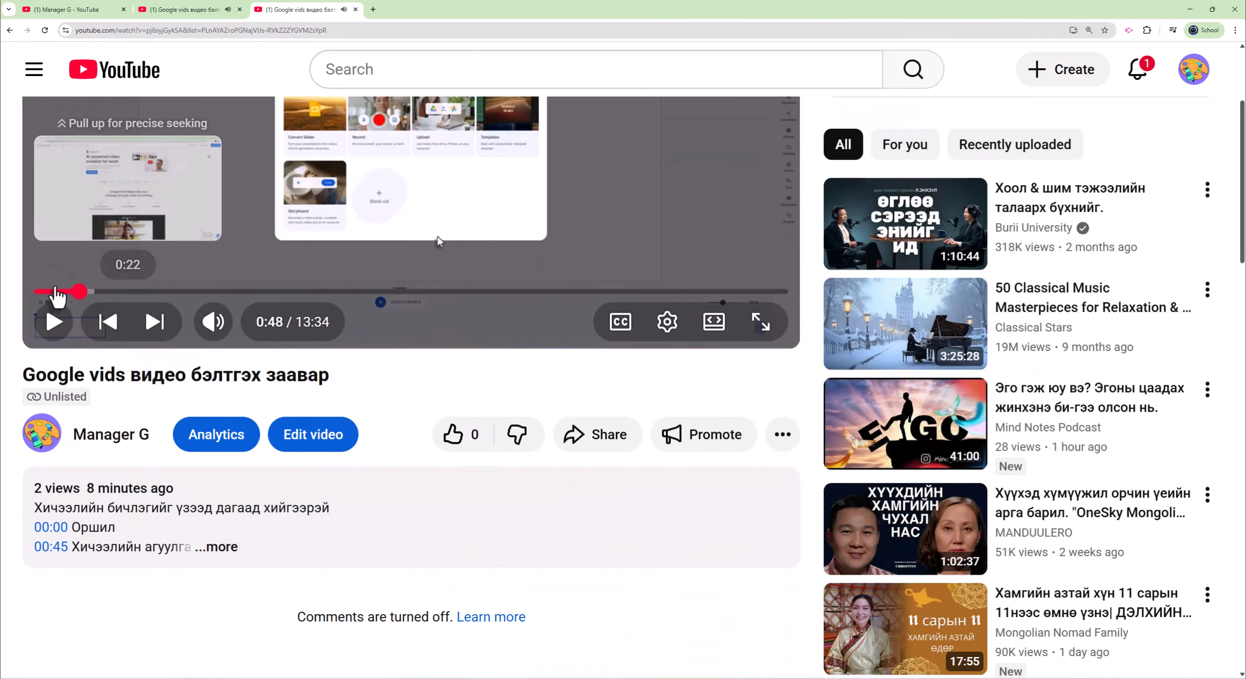
click(52, 526)
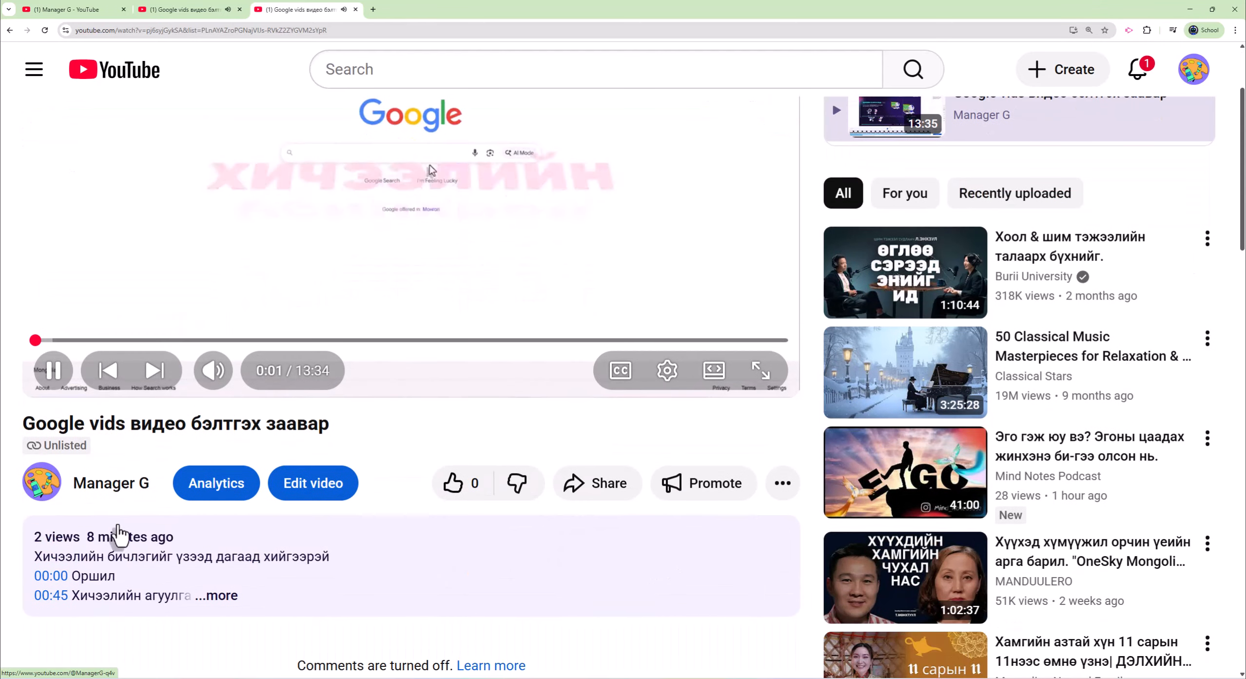
Step: Expand the video's full description and examine the complete list of chapter timestamps alongside the playing video
click(214, 596)
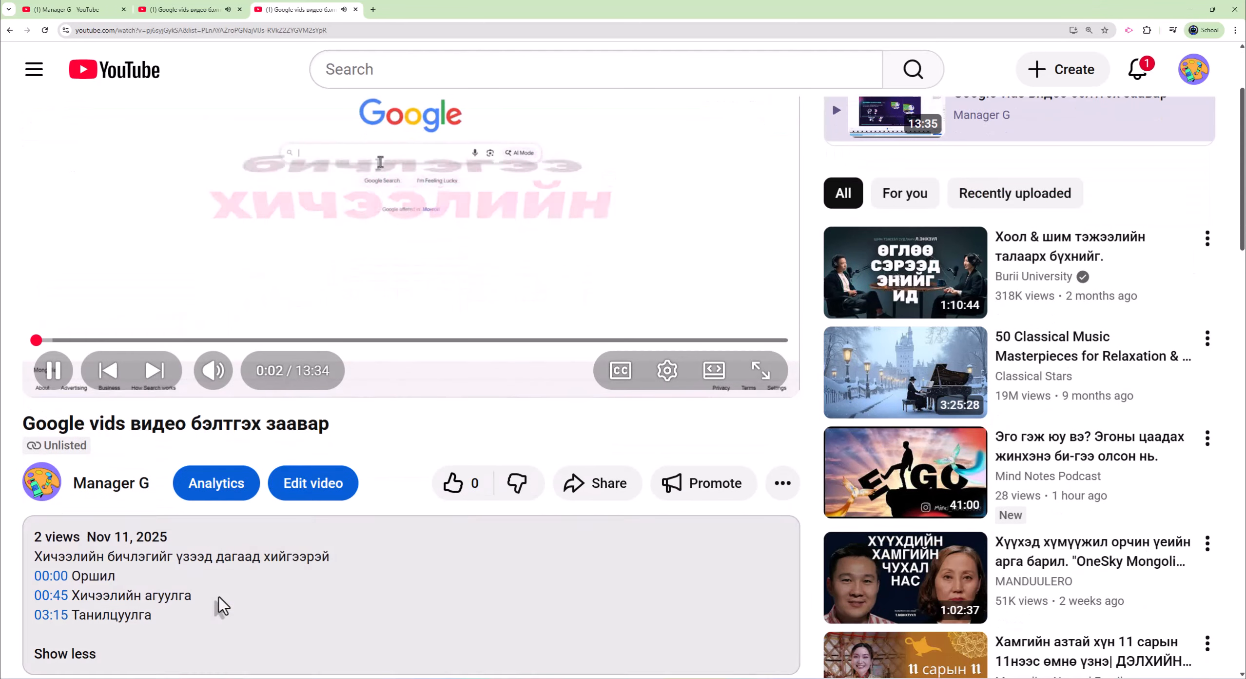
scroll(261, 606, down, 2)
scroll(261, 606, up, 2)
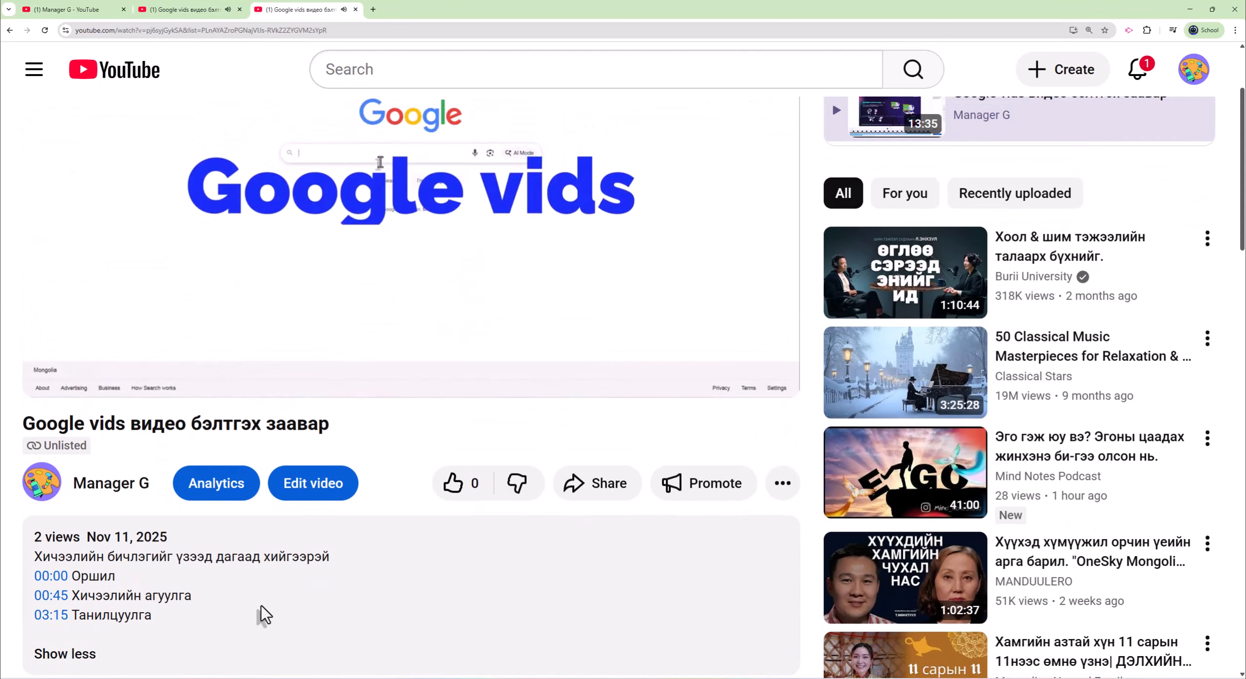
scroll(263, 614, up, 1)
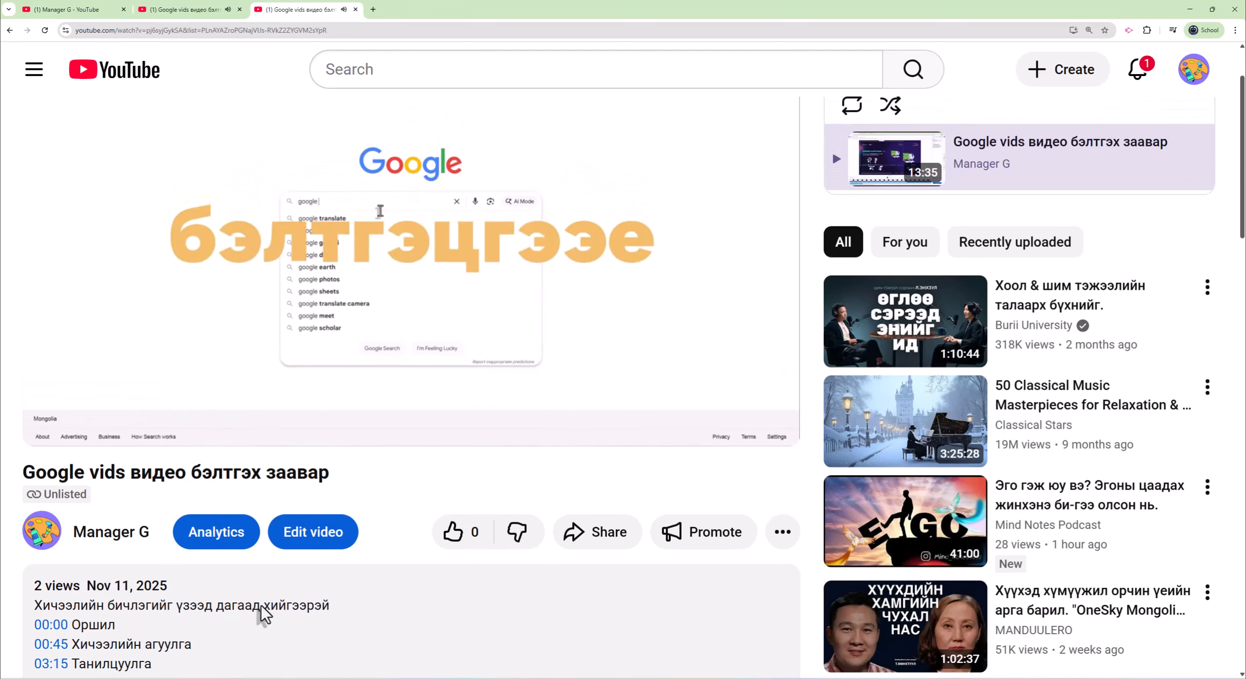
scroll(260, 609, up, 1)
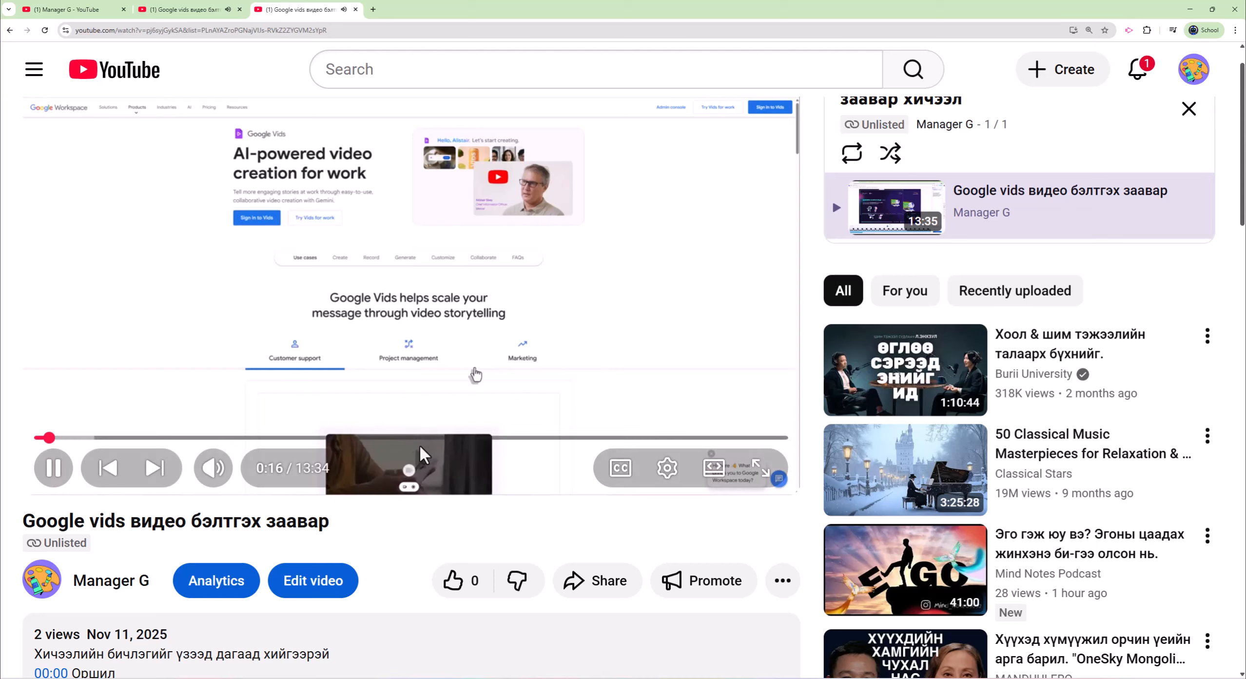
scroll(529, 475, down, 2)
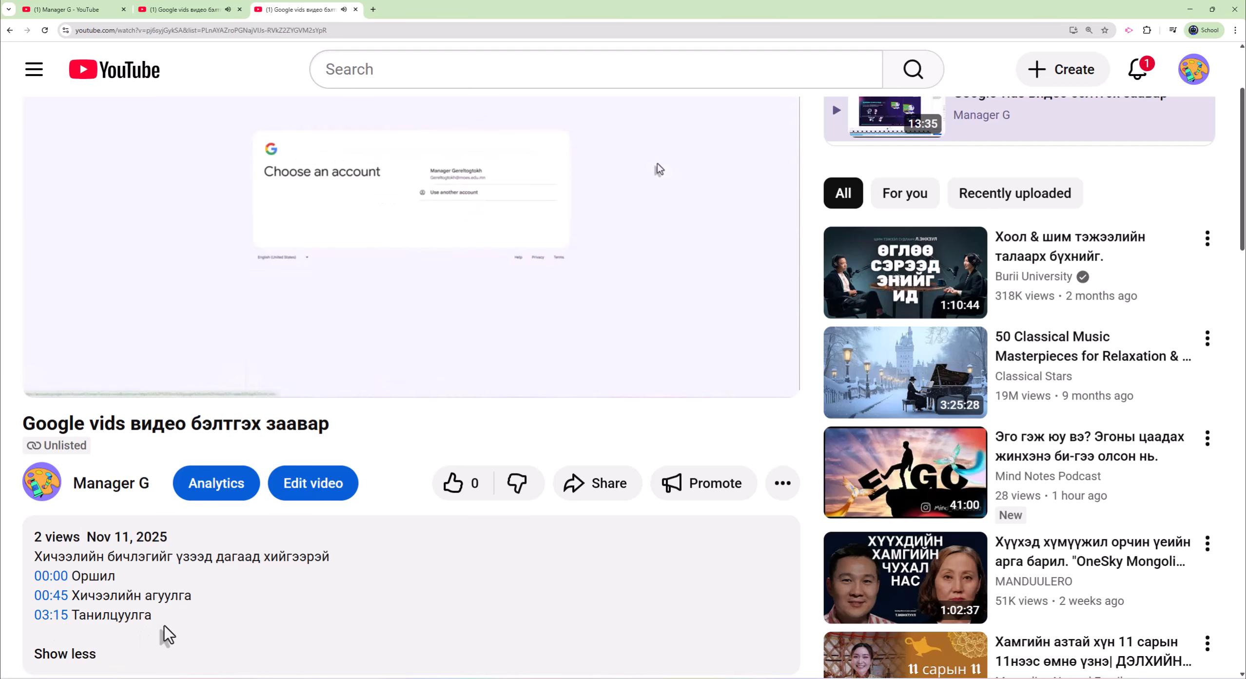
scroll(682, 580, up, 1)
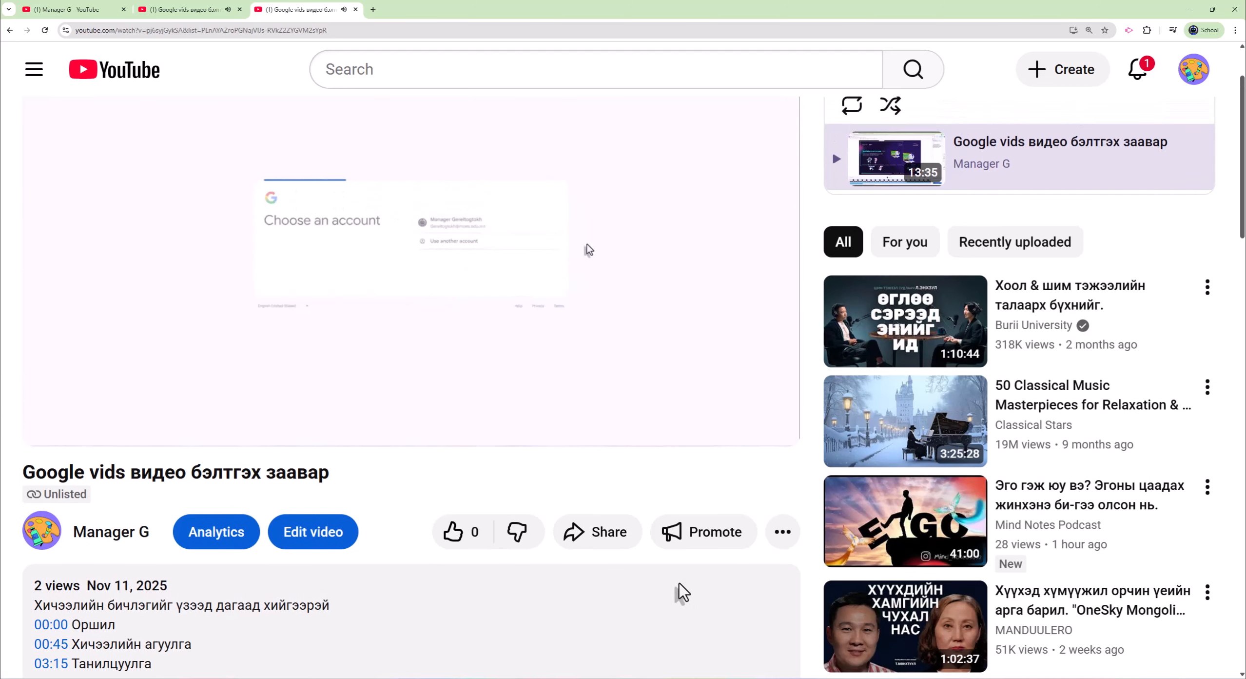